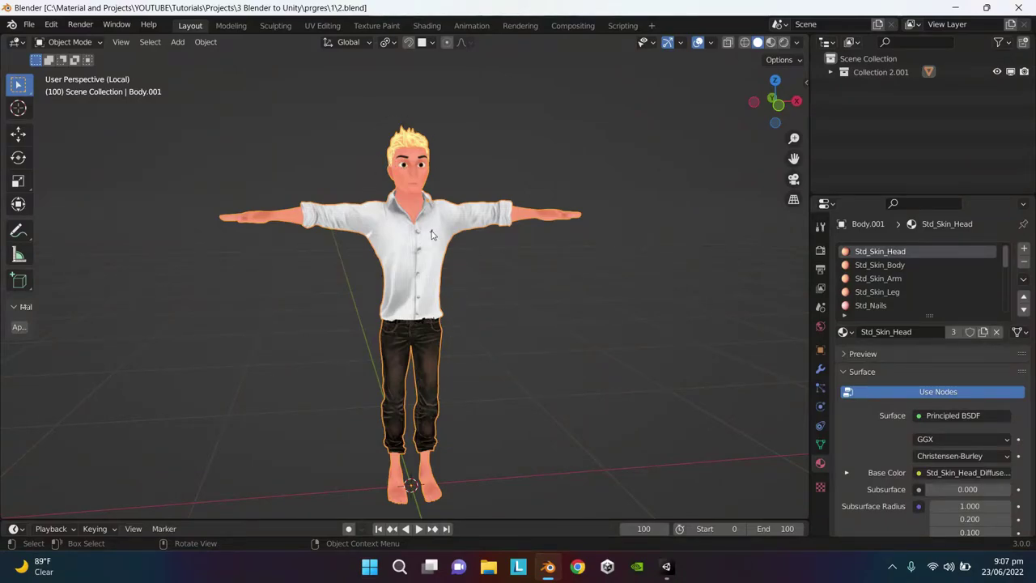
Export the Blender scene as FBX named Export.fbx into the prgres folder.
click(397, 188)
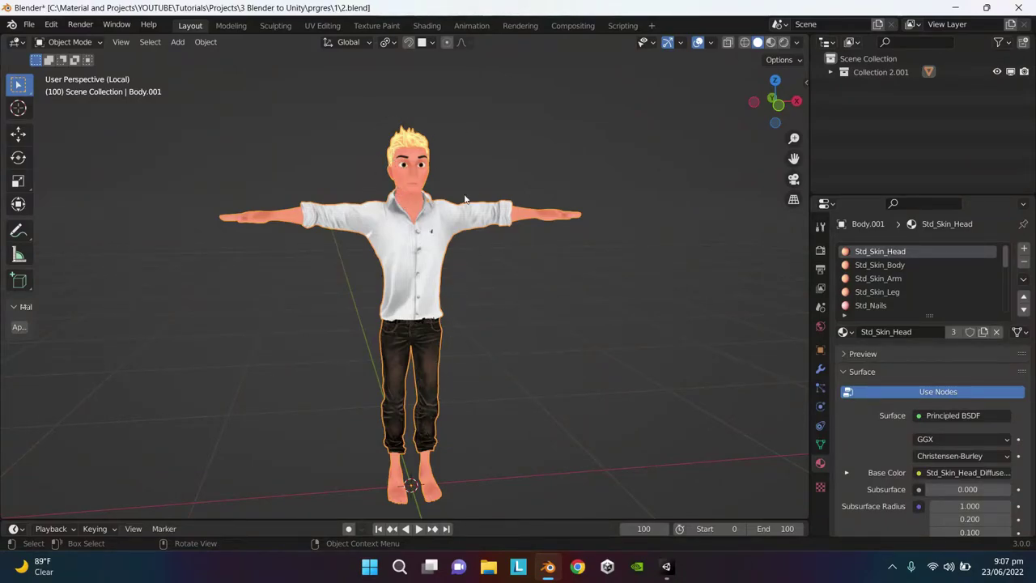
click(29, 24)
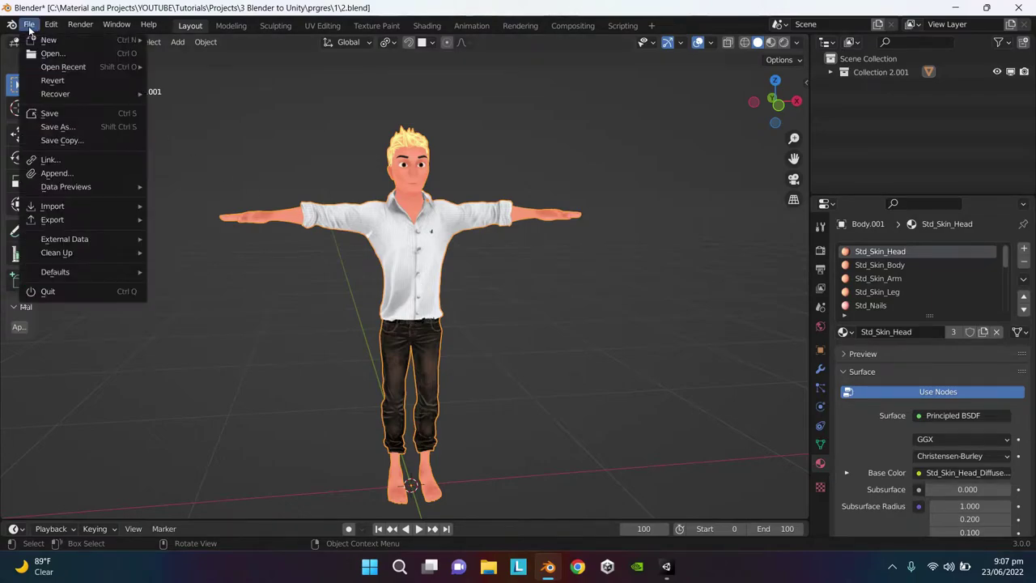
mouse_move(60, 222)
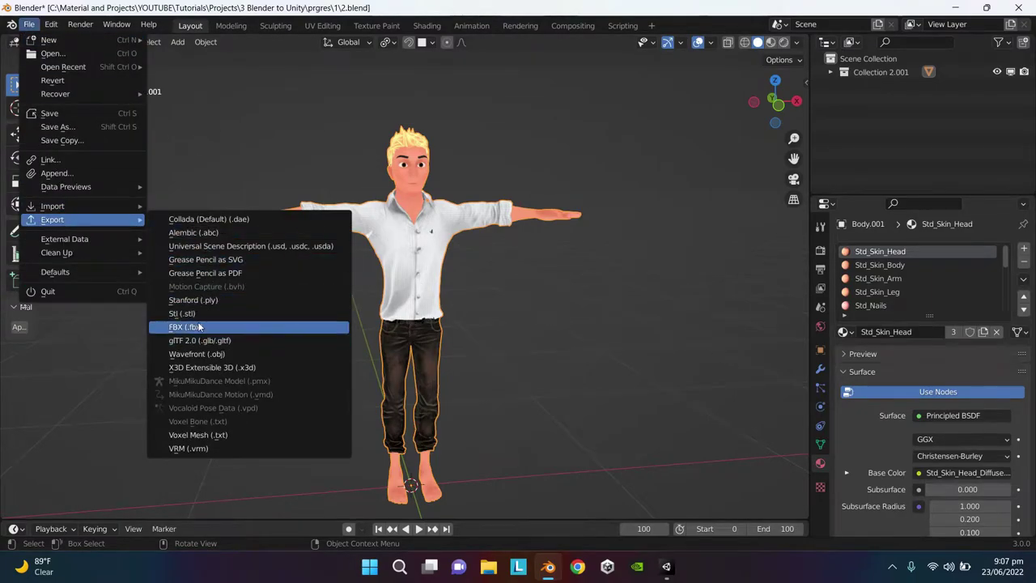
click(227, 326)
key(BackSpace)
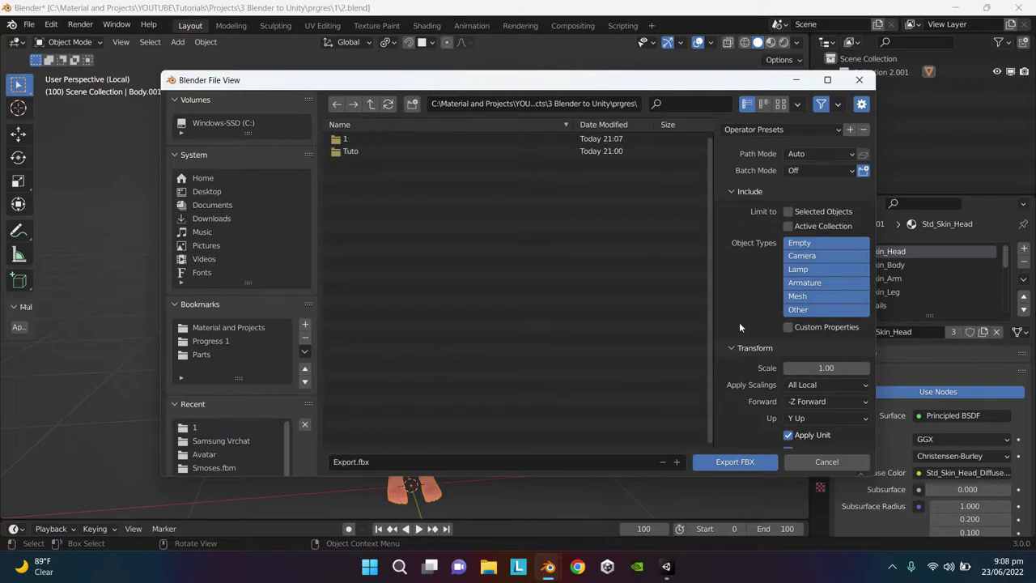
scroll(766, 238, down, 4)
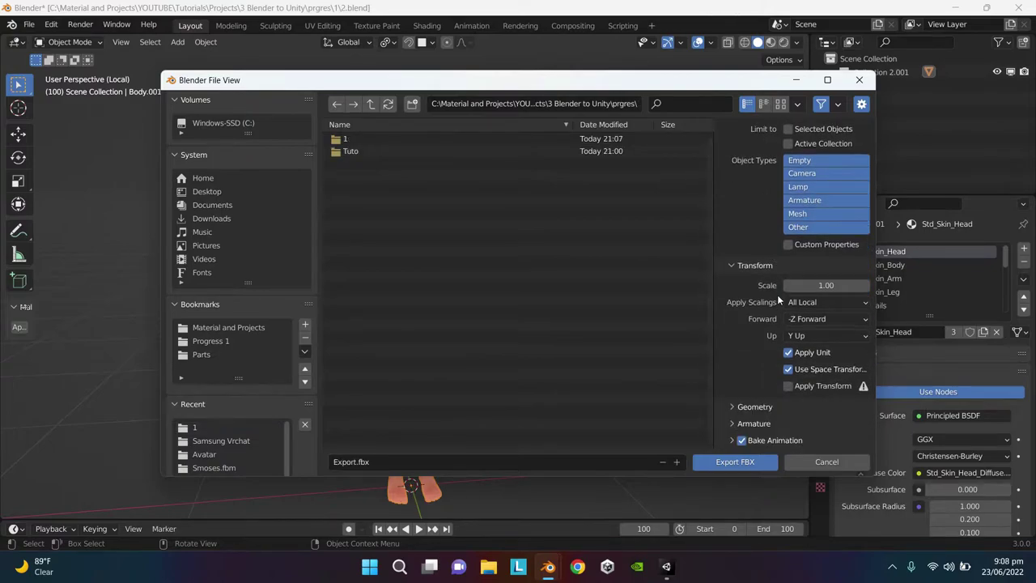
click(731, 463)
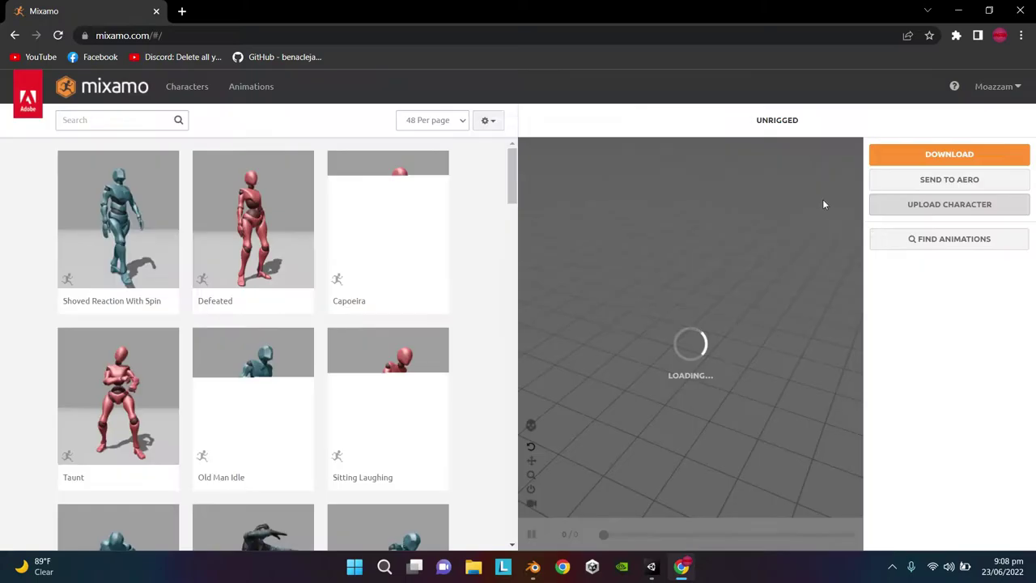
Upload Export.fbx to Mixamo as a new character through Upload Character.
click(944, 204)
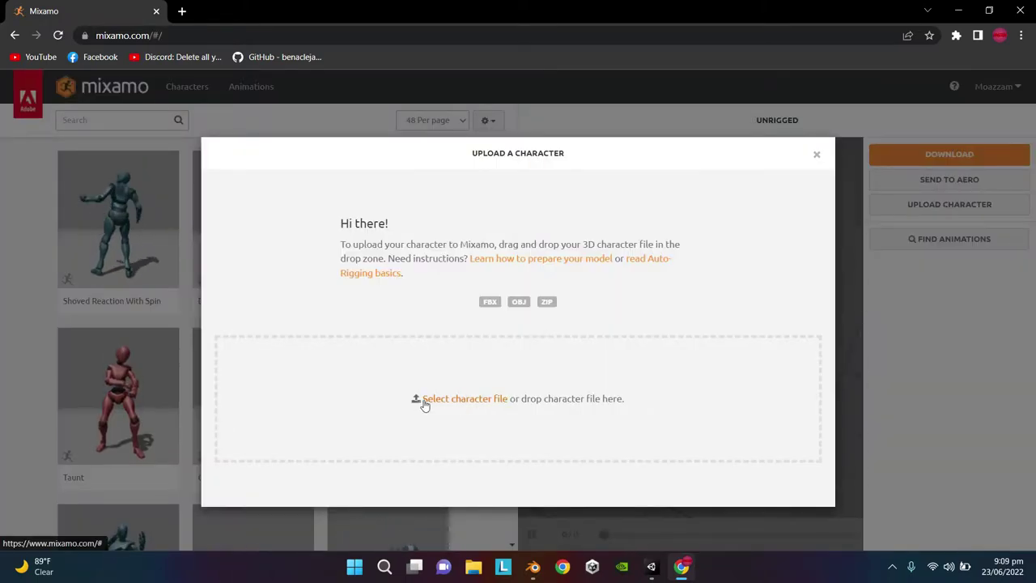
click(477, 405)
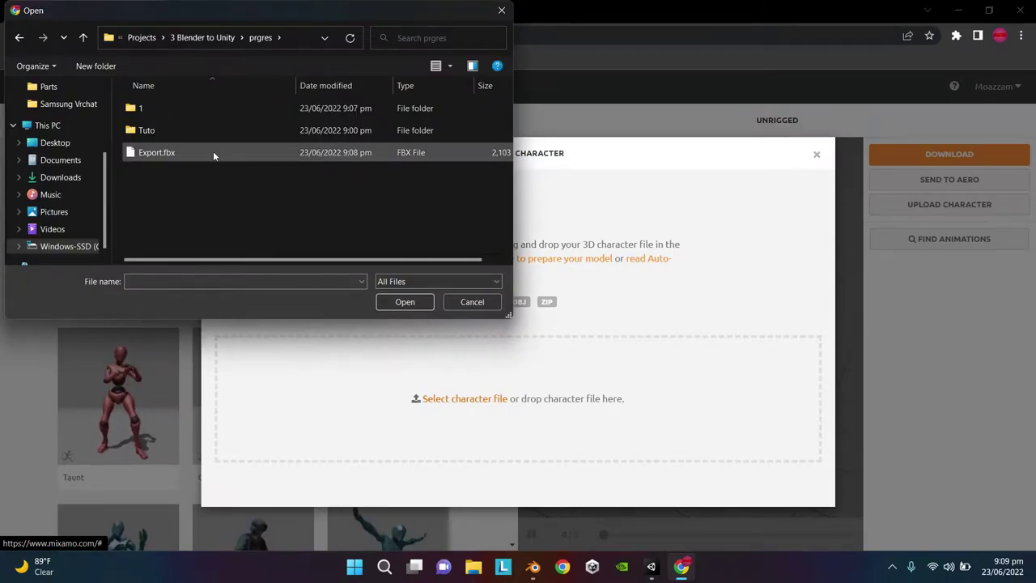
click(154, 153)
click(415, 300)
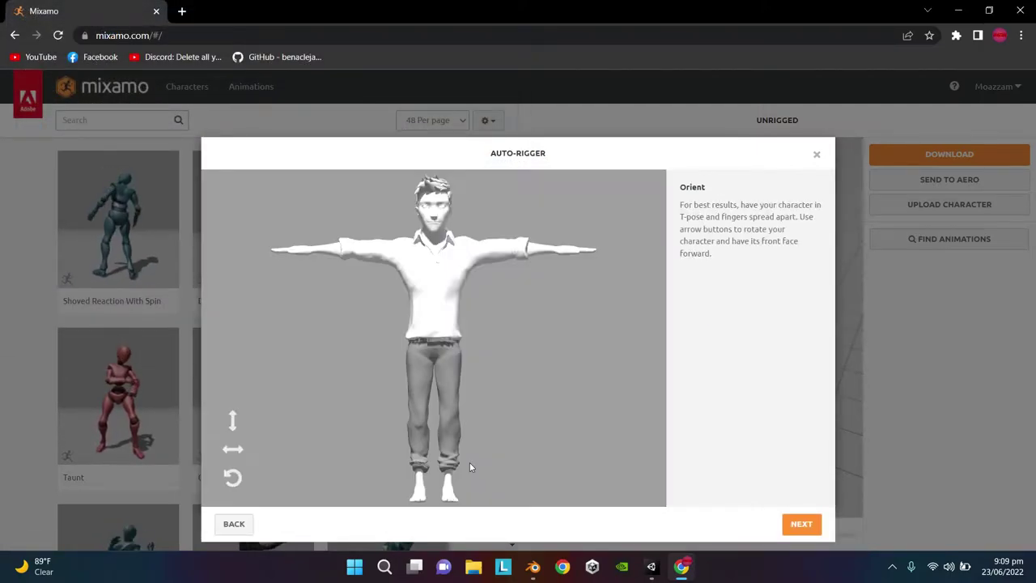
Check the character's orientation by rotating it a full turn on the Y axis.
click(234, 450)
click(234, 450)
click(234, 450)
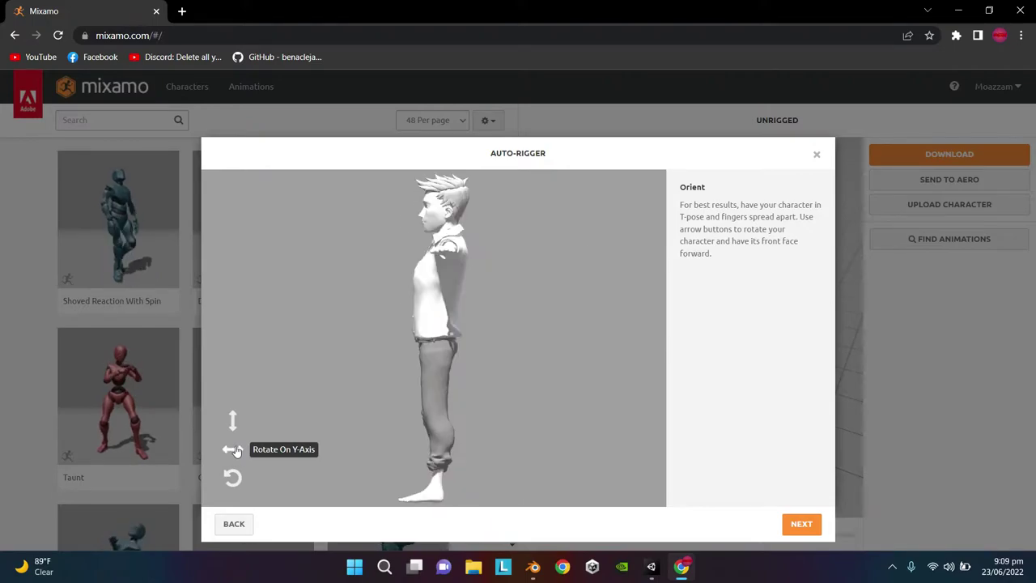
click(234, 450)
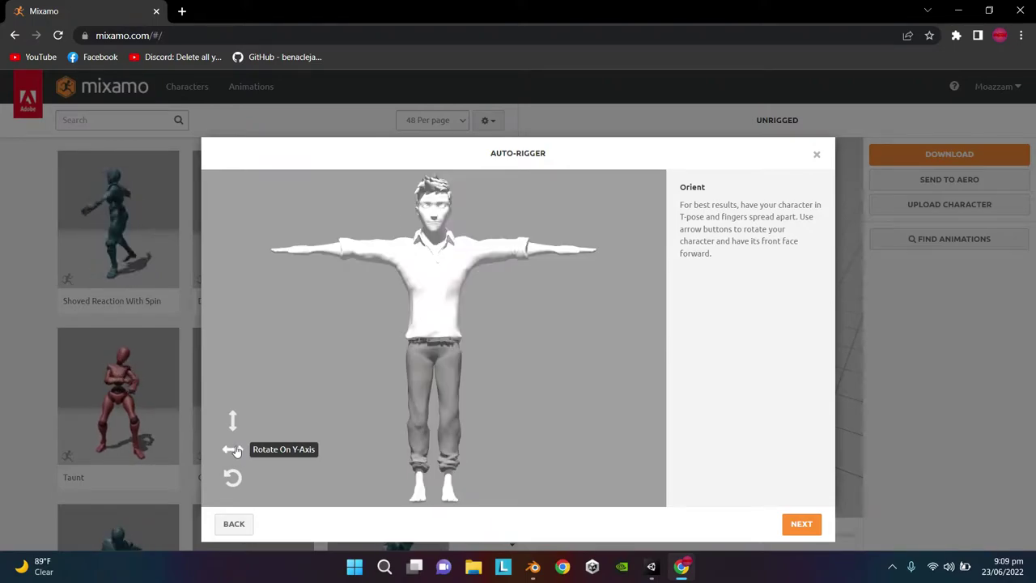
click(802, 528)
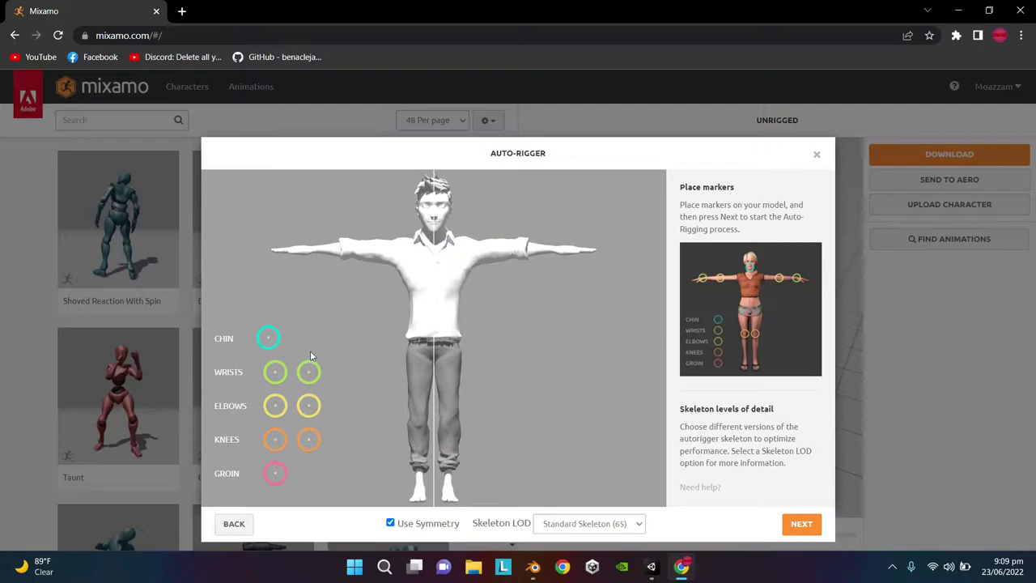
Place the chin, wrist, elbow, knee and groin markers and start auto-rigging.
mouse_move(275, 336)
mouse_down()
mouse_move(305, 333)
mouse_move(436, 232)
mouse_up()
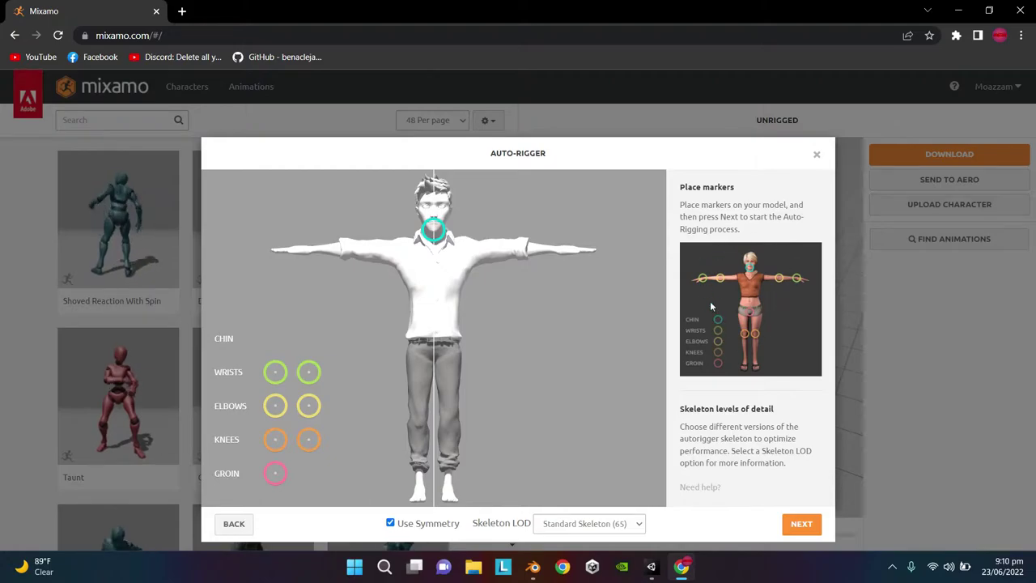
drag(275, 372, 311, 248)
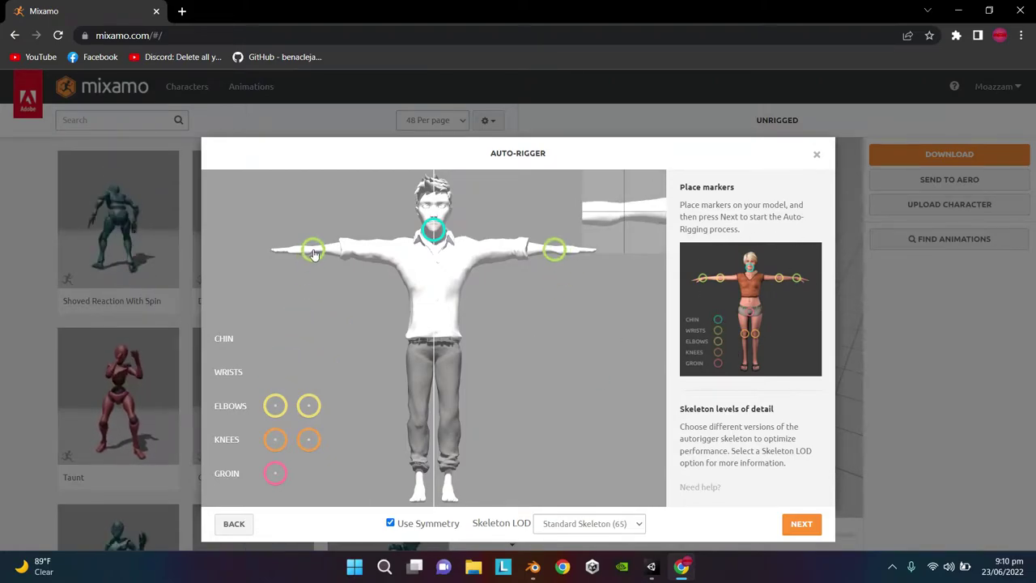
drag(275, 406, 344, 248)
drag(275, 440, 419, 425)
drag(275, 473, 437, 349)
click(801, 524)
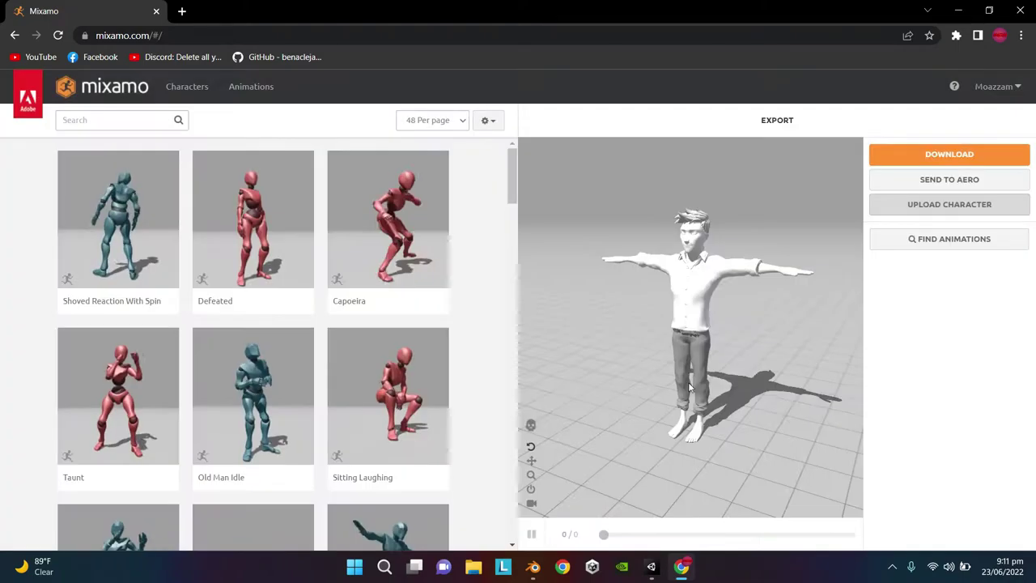
Download the rigged character in FBX Binary format with Original Pose (.Fbx).
click(965, 155)
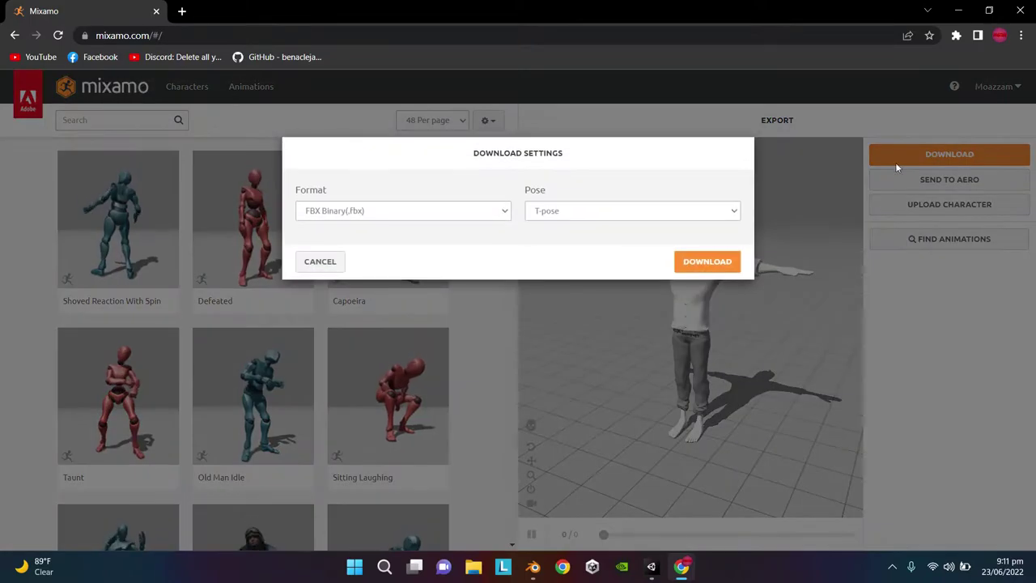
click(600, 215)
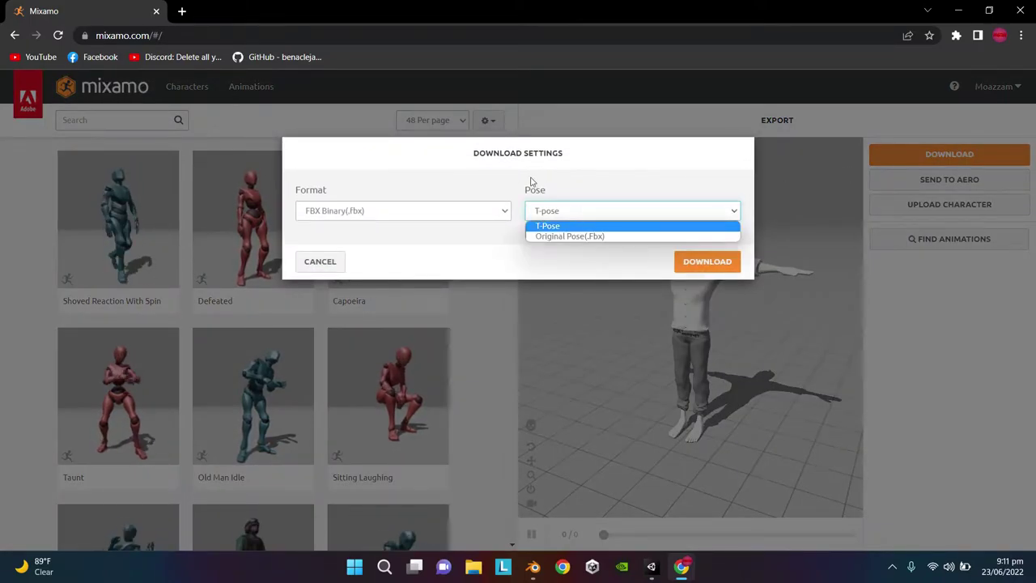
click(573, 237)
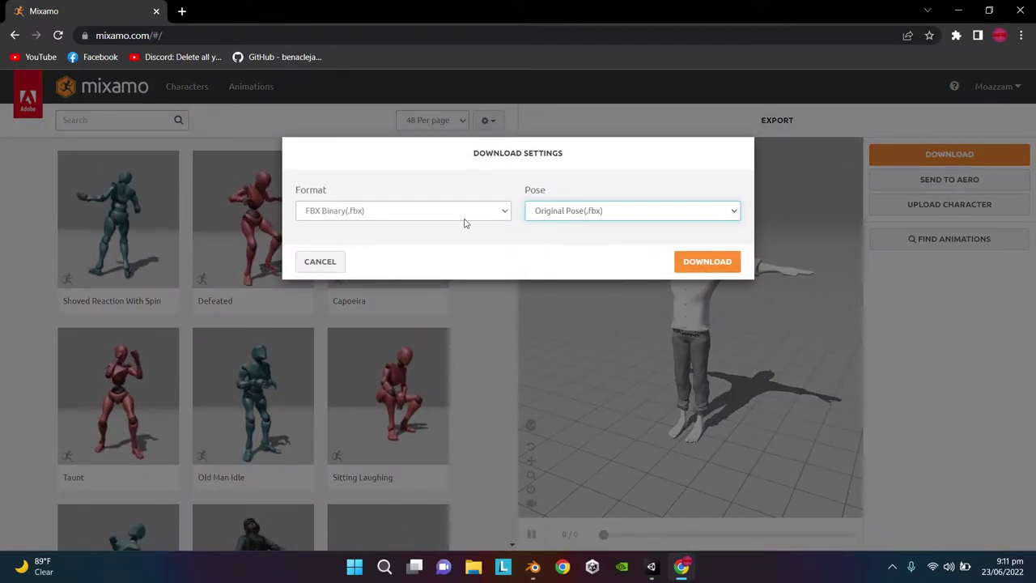
click(706, 261)
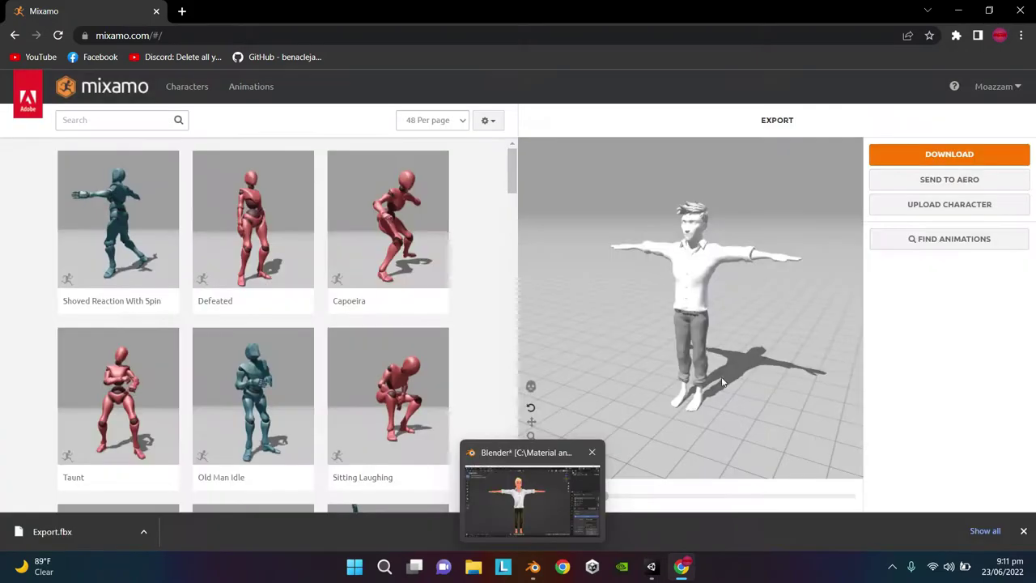
Hide the original character collection and make a new Collection 2 active.
click(533, 567)
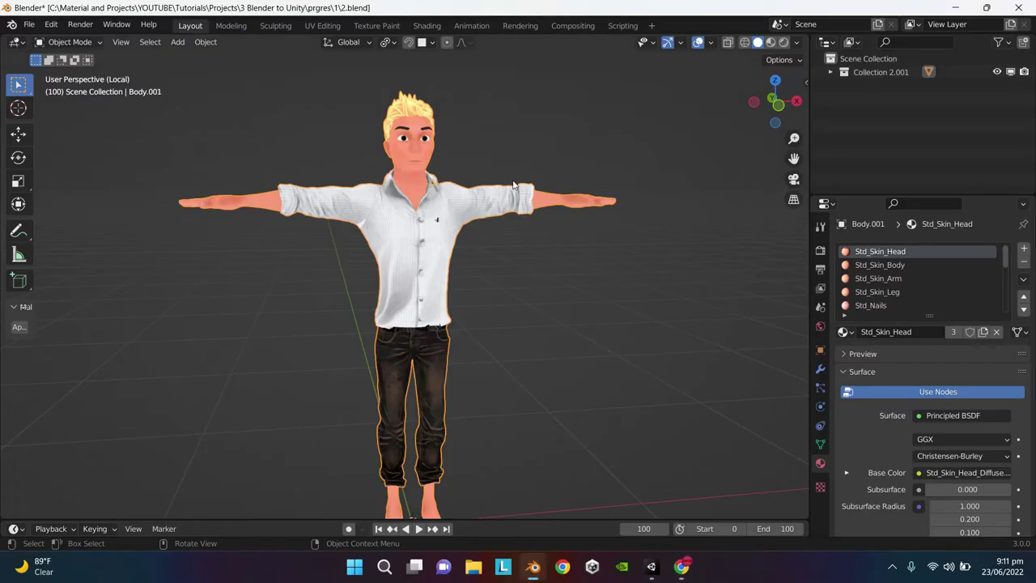
click(998, 73)
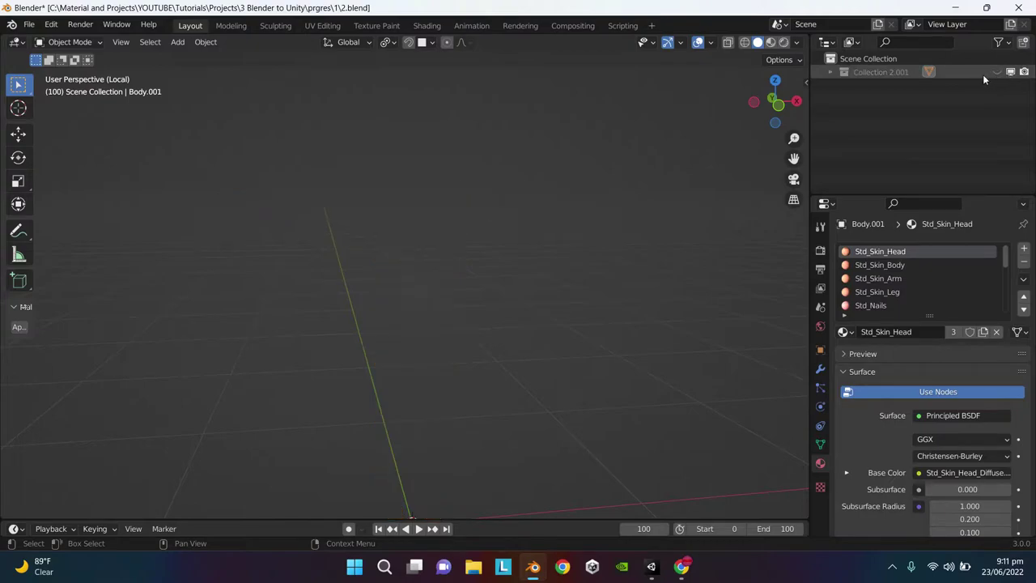
right_click(872, 57)
click(872, 56)
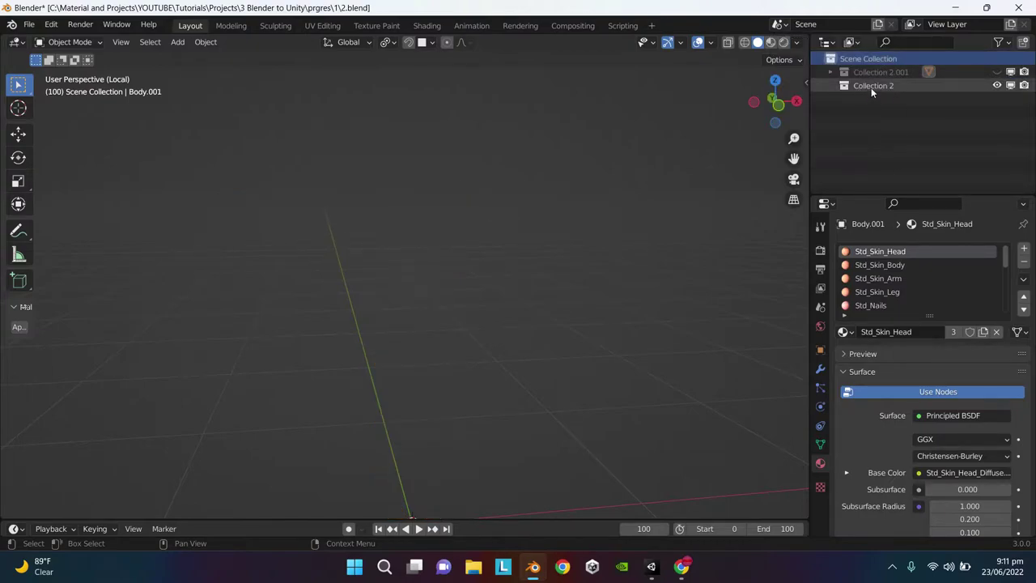
click(871, 86)
Import the downloaded Export.fbx into Blender with the FBX importer.
click(29, 25)
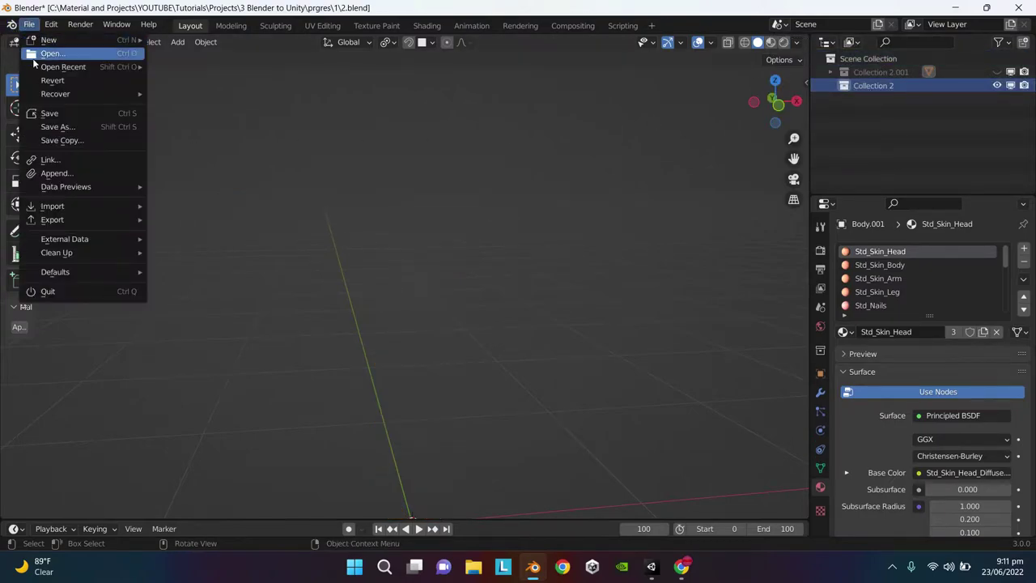
mouse_move(89, 206)
click(274, 309)
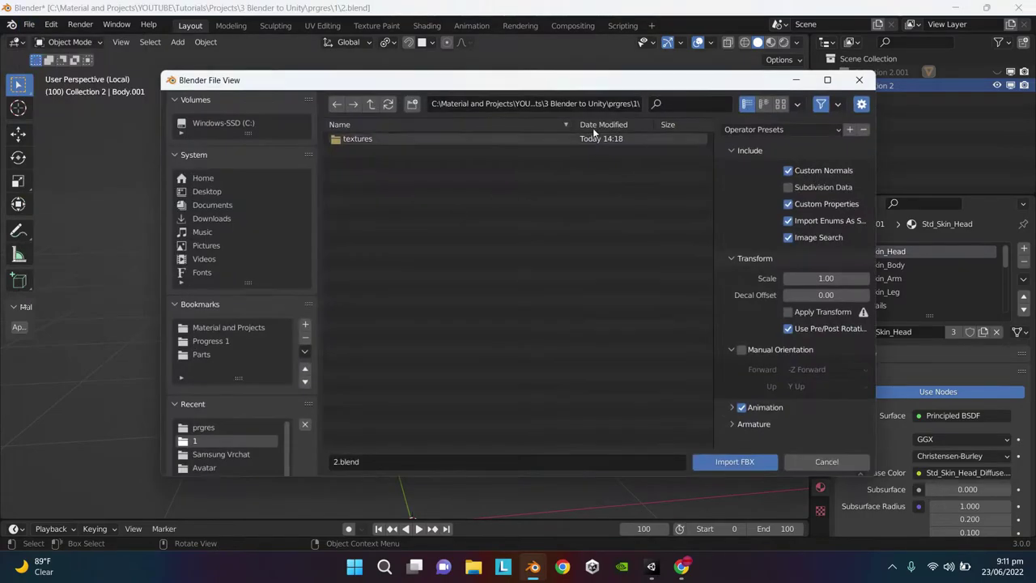
click(681, 566)
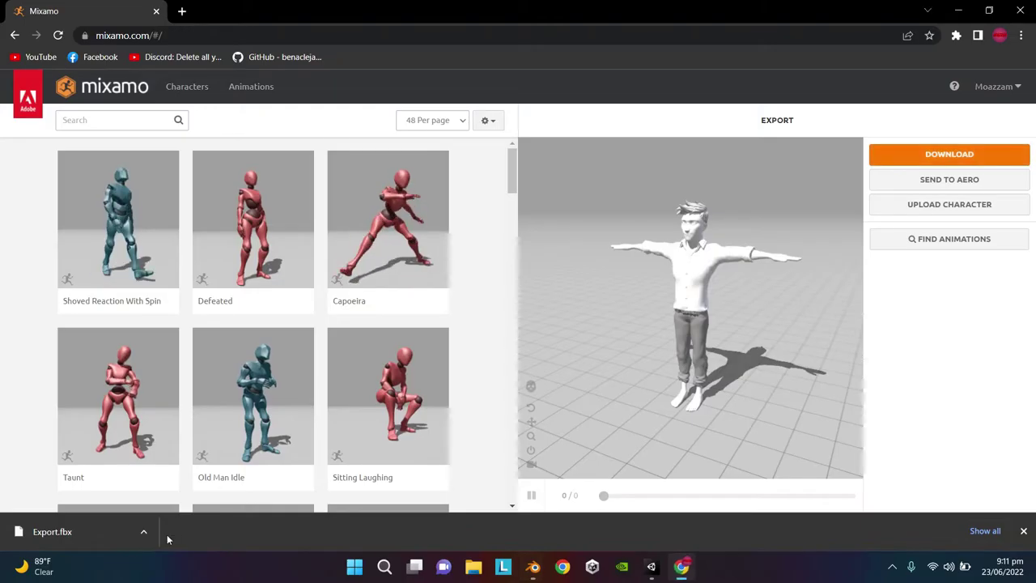
drag(76, 531, 538, 331)
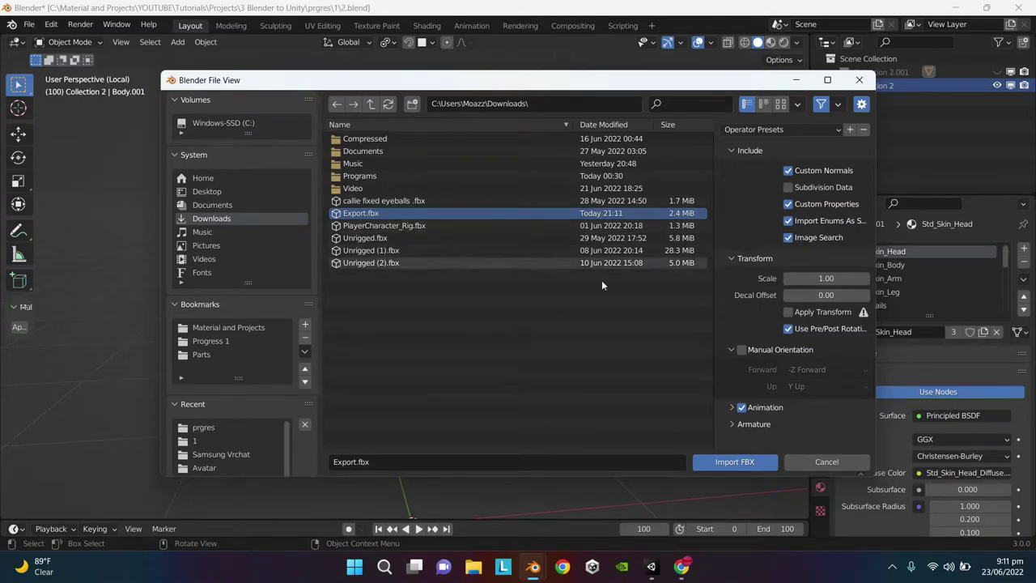
click(739, 464)
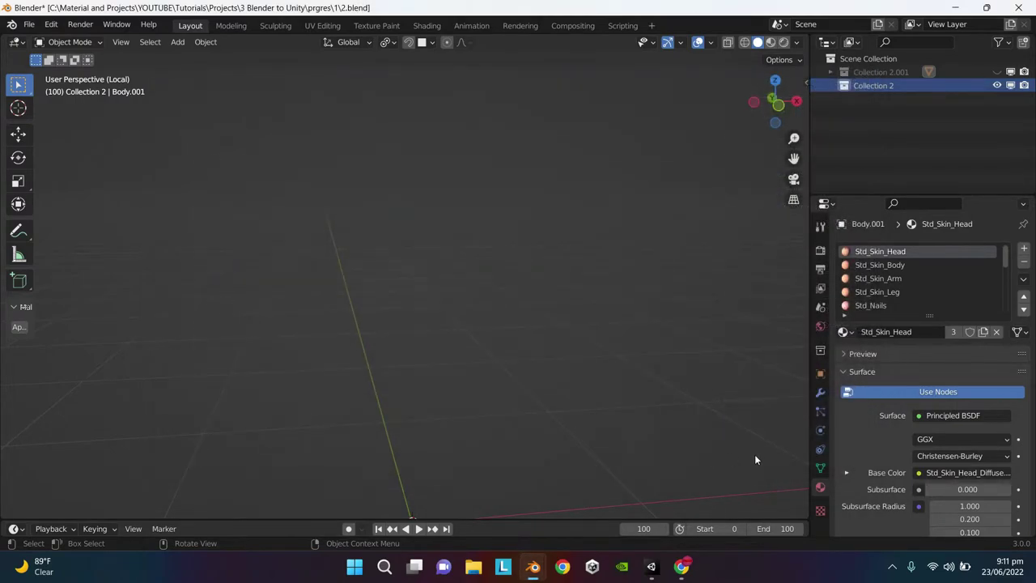
Select Body.002, assign Std_Skin_Head to its head slot, then browse materials for the body slot.
middle_drag(536, 195, 457, 306)
click(458, 277)
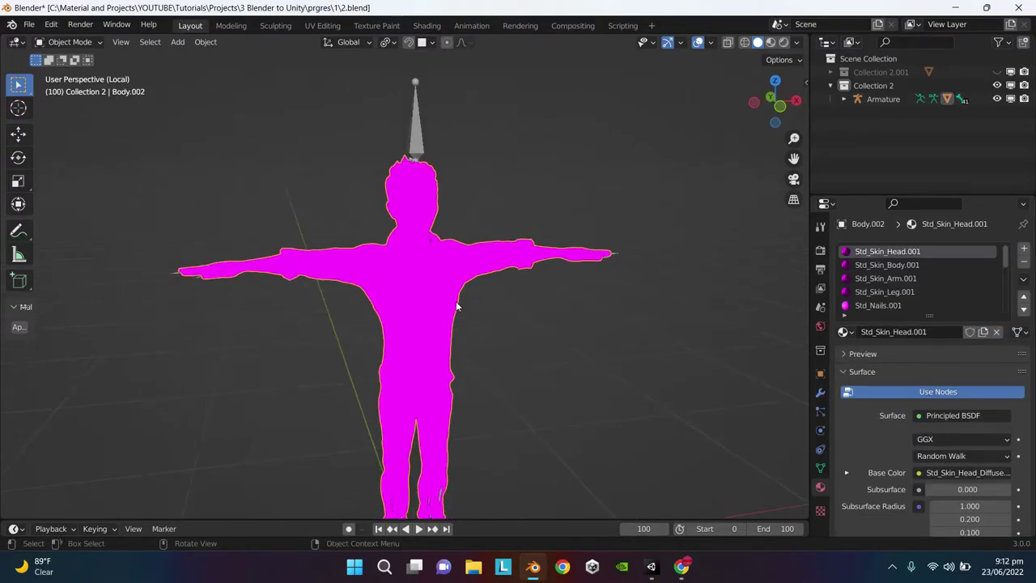
click(820, 450)
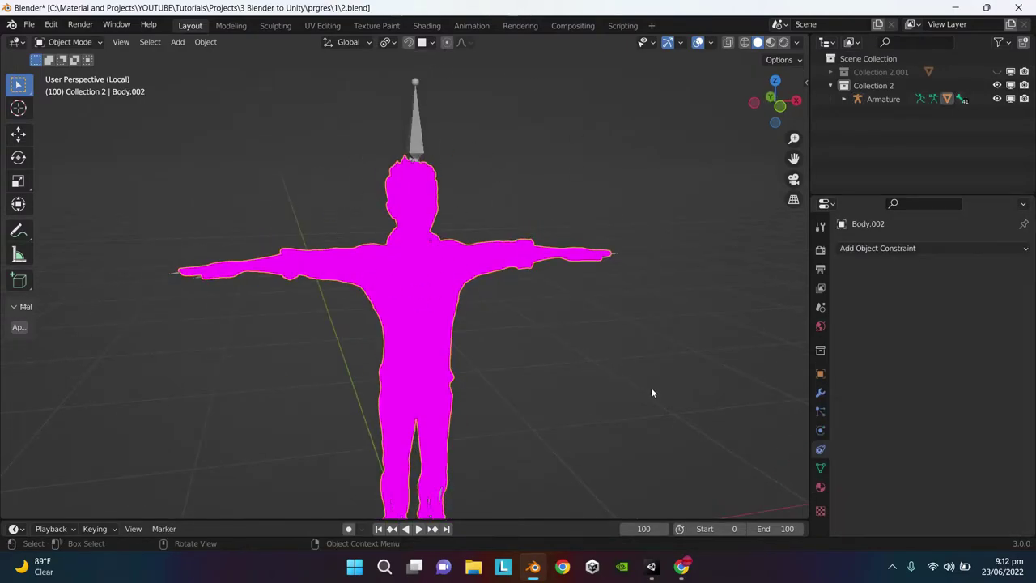
click(820, 486)
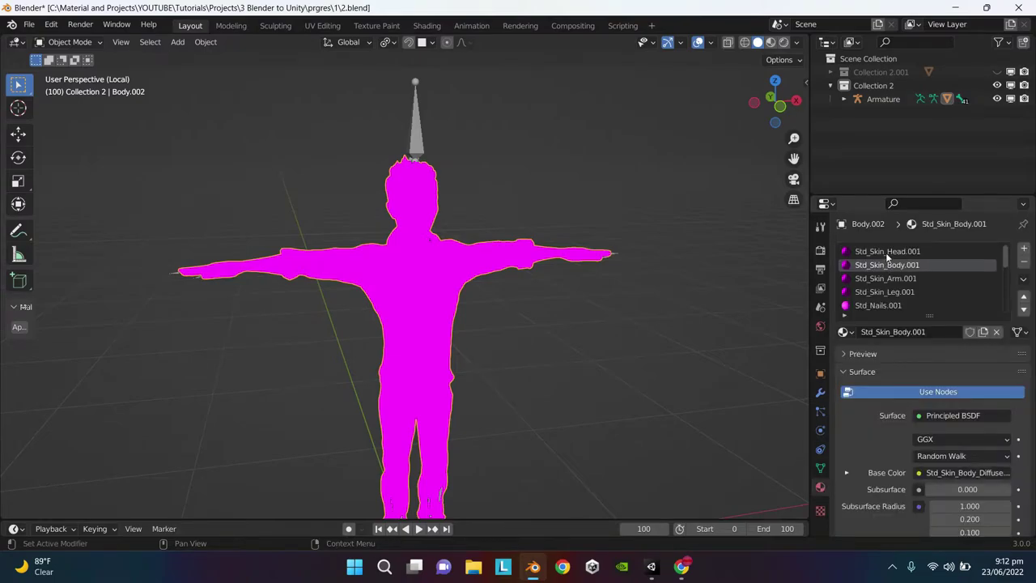
click(846, 332)
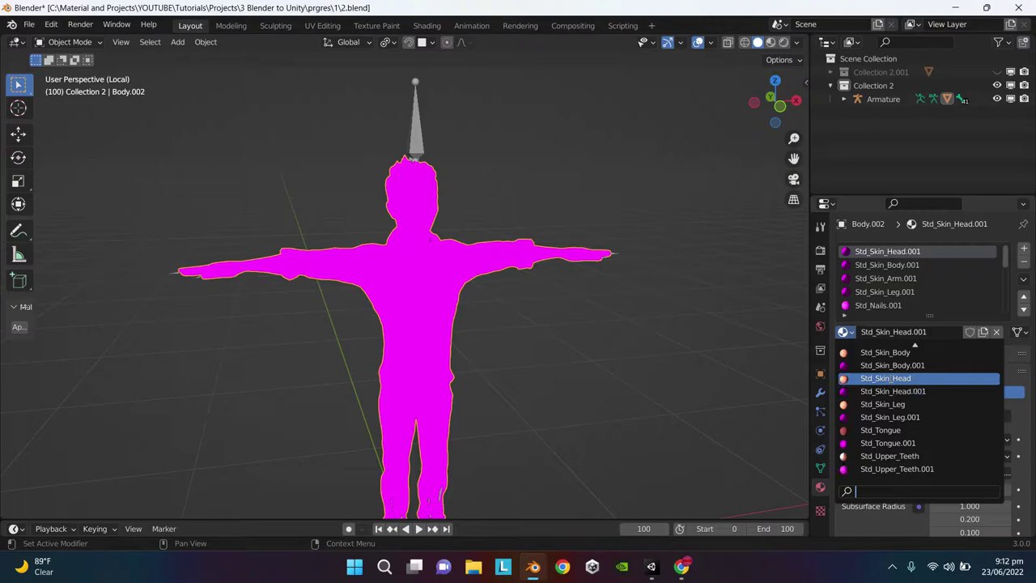
click(867, 379)
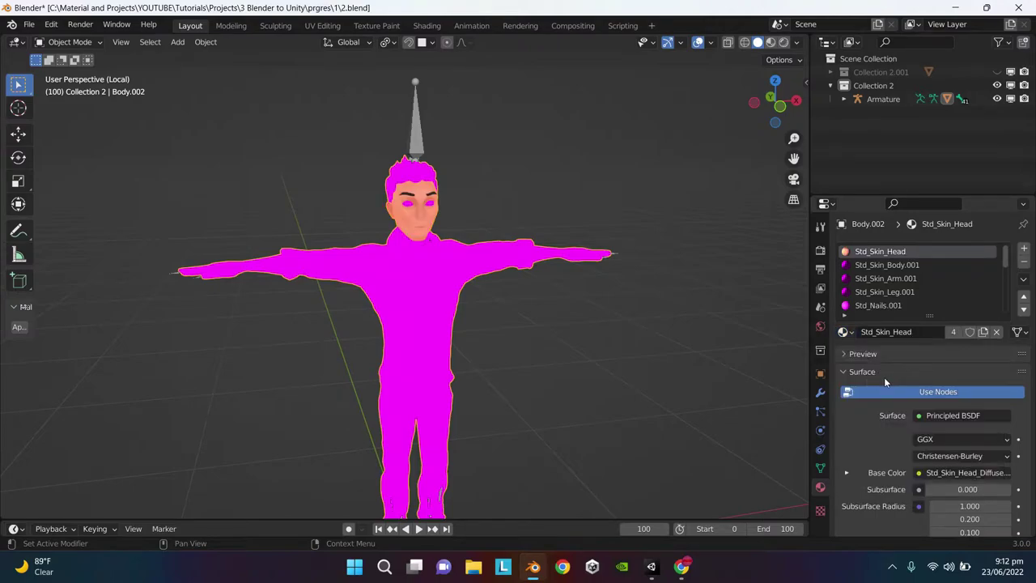
click(866, 267)
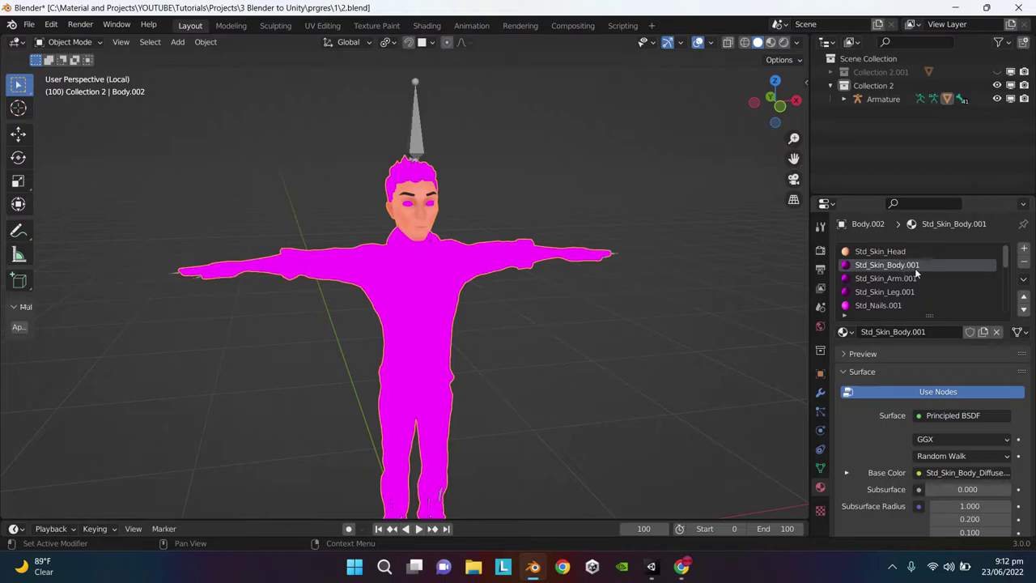
click(844, 332)
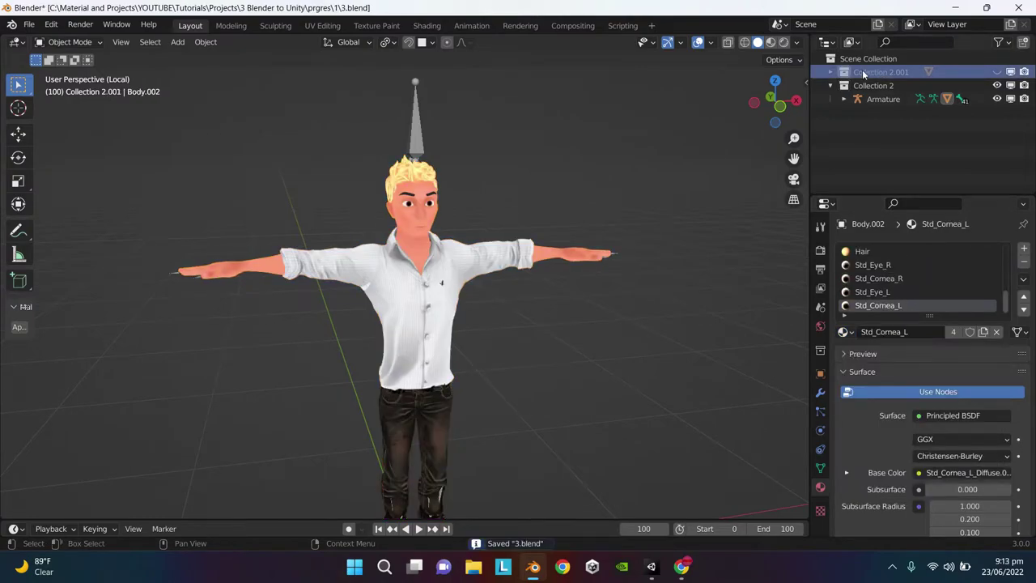
Delete the old Collection 2.001 together with its whole hierarchy.
right_click(842, 71)
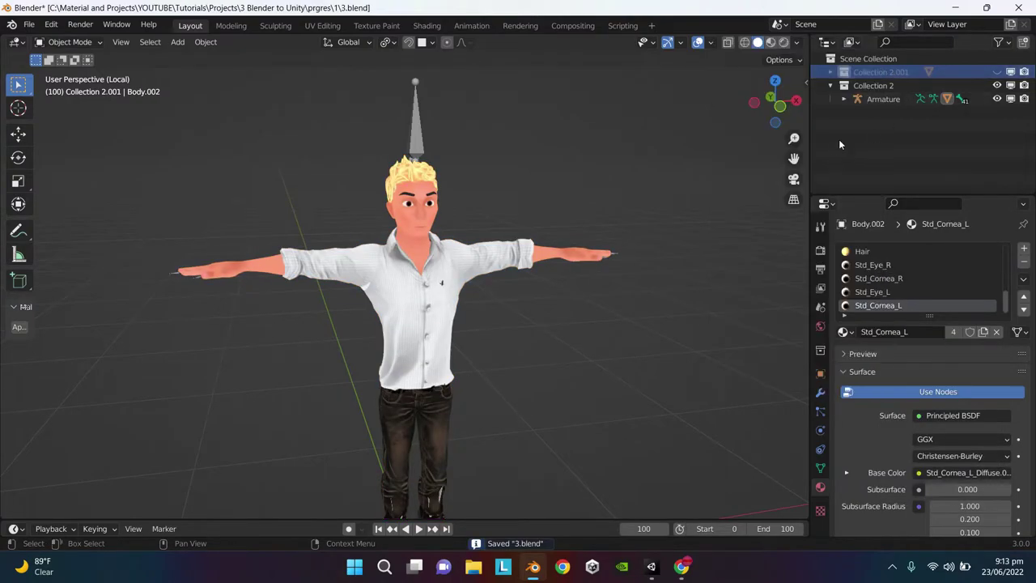
right_click(841, 71)
click(792, 156)
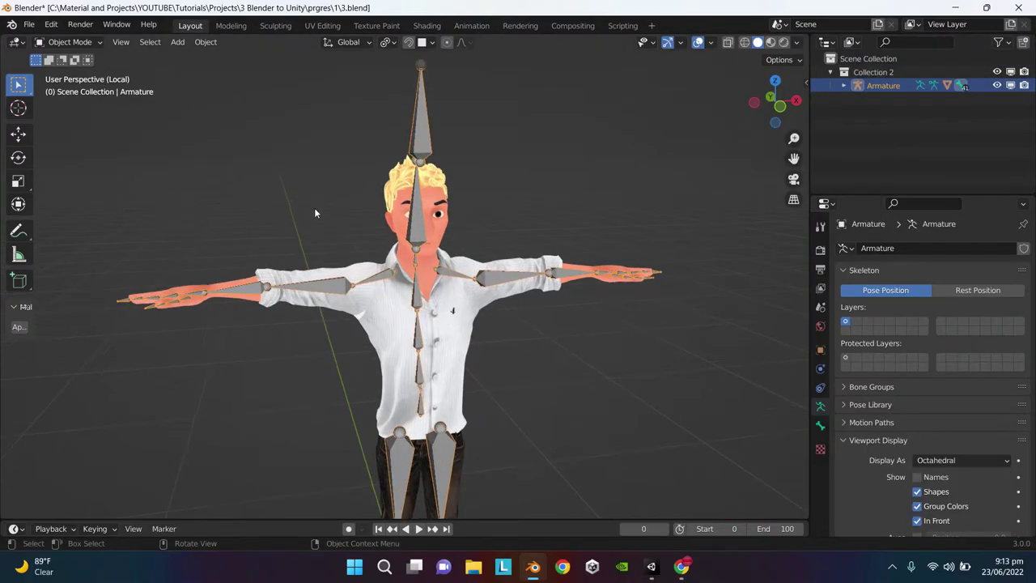
scroll(514, 258, up, 5)
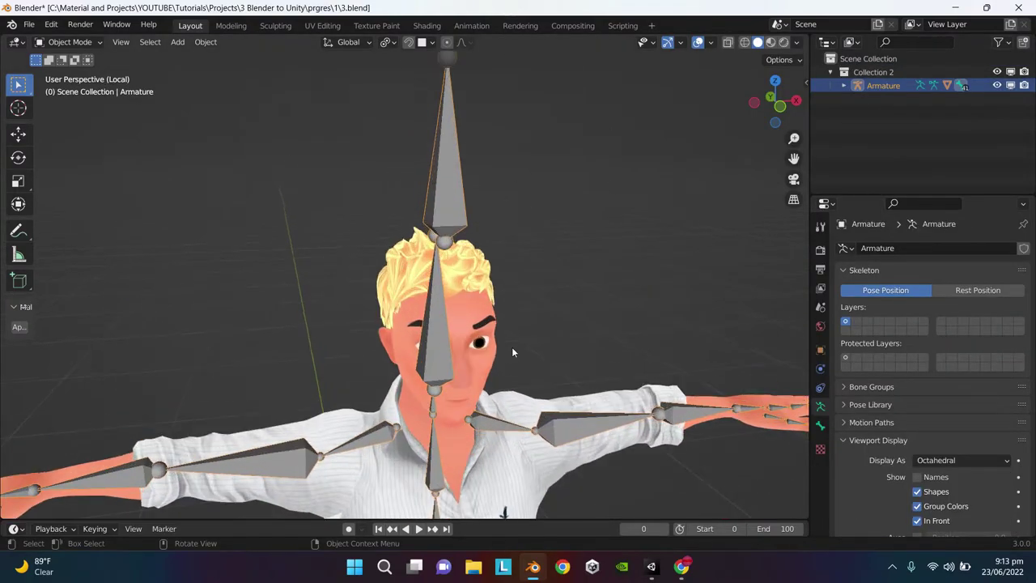
Hide the armature, select the body mesh and frame its face up close.
key(h)
scroll(227, 332, up, 2)
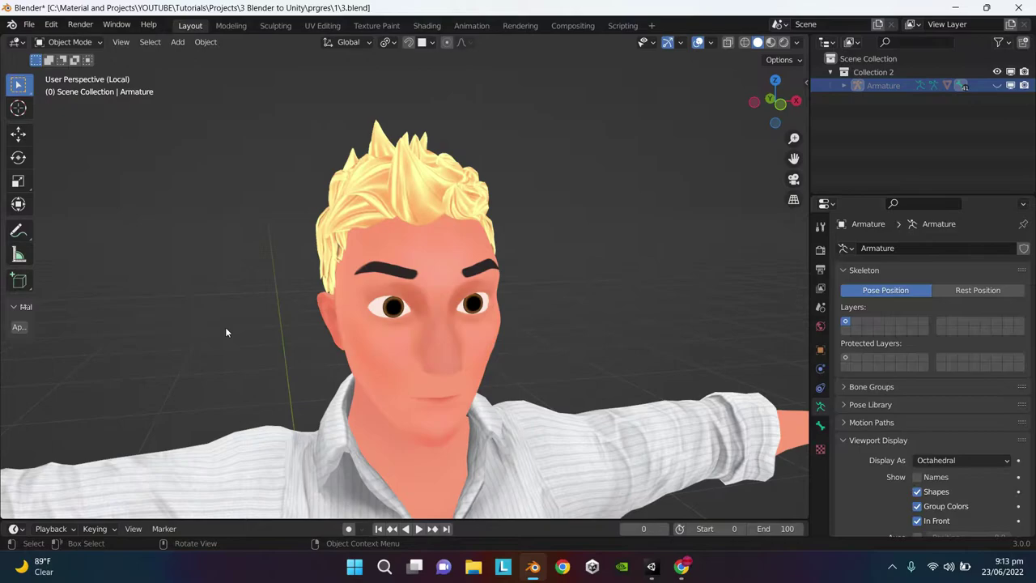
click(427, 337)
middle_drag(438, 353, 860, 382)
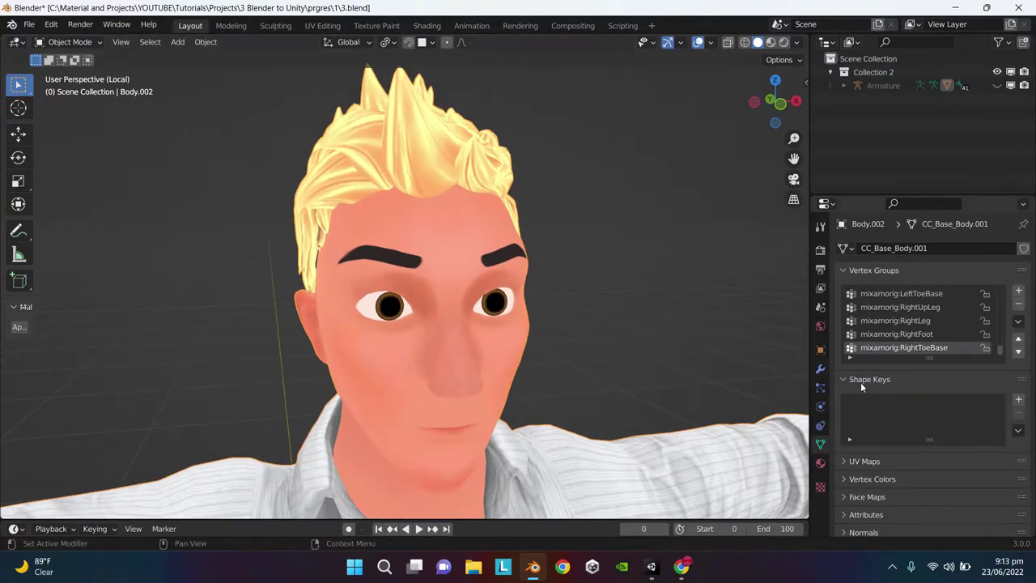
scroll(308, 273, down, 2)
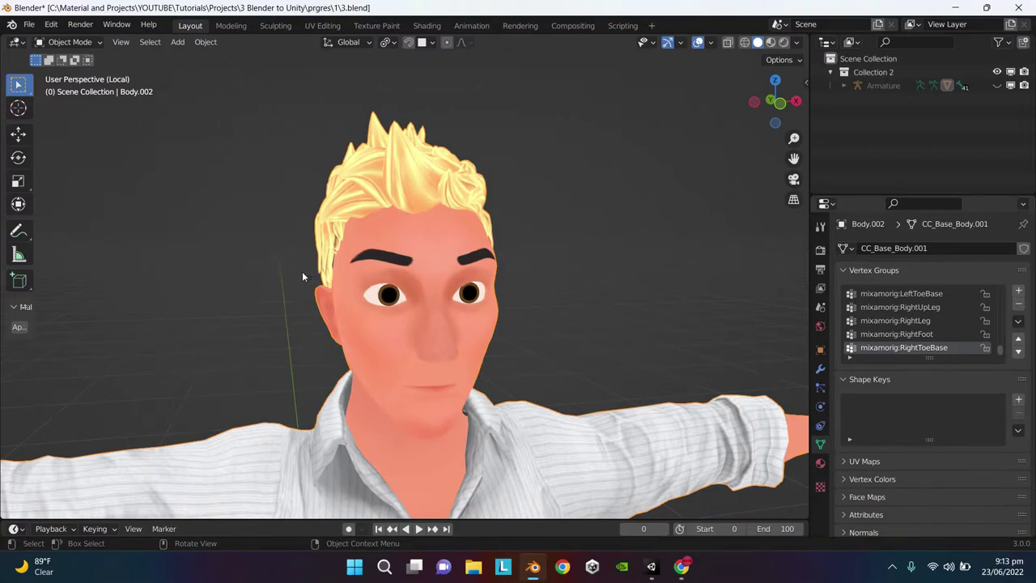
scroll(483, 337, up, 2)
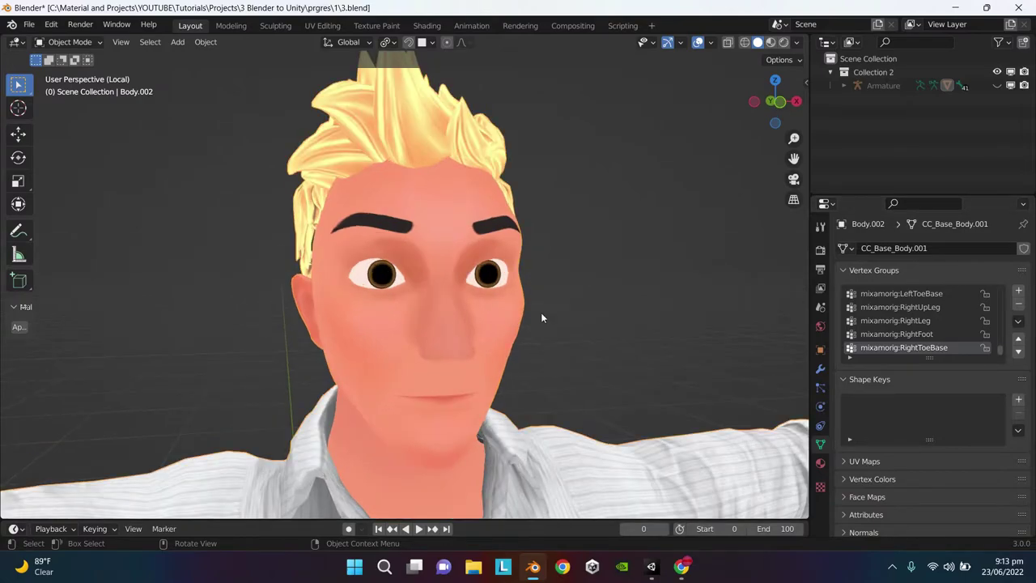
Add a Basis shape key and a second shape key named JawOpen.
click(1018, 399)
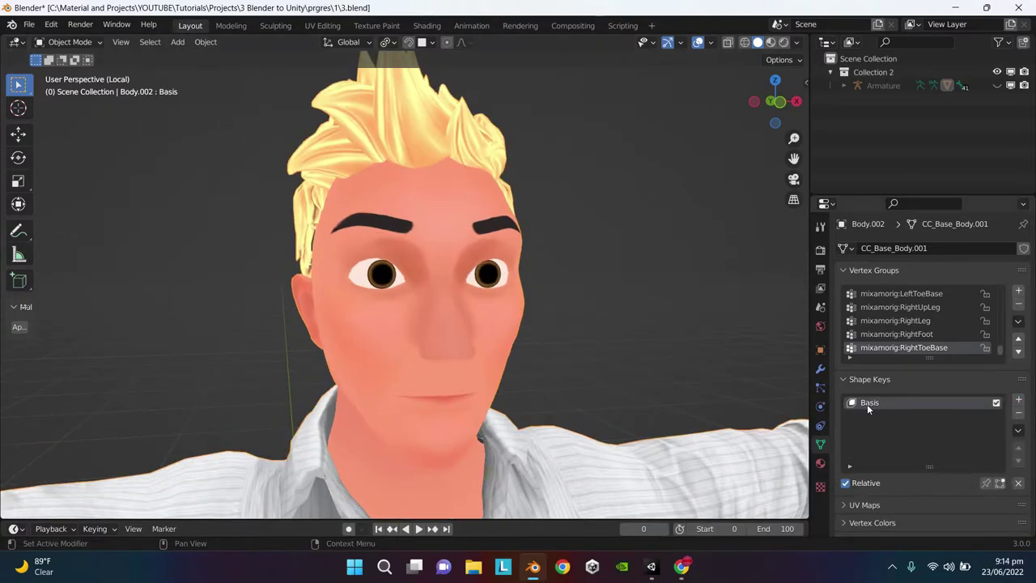
click(1018, 399)
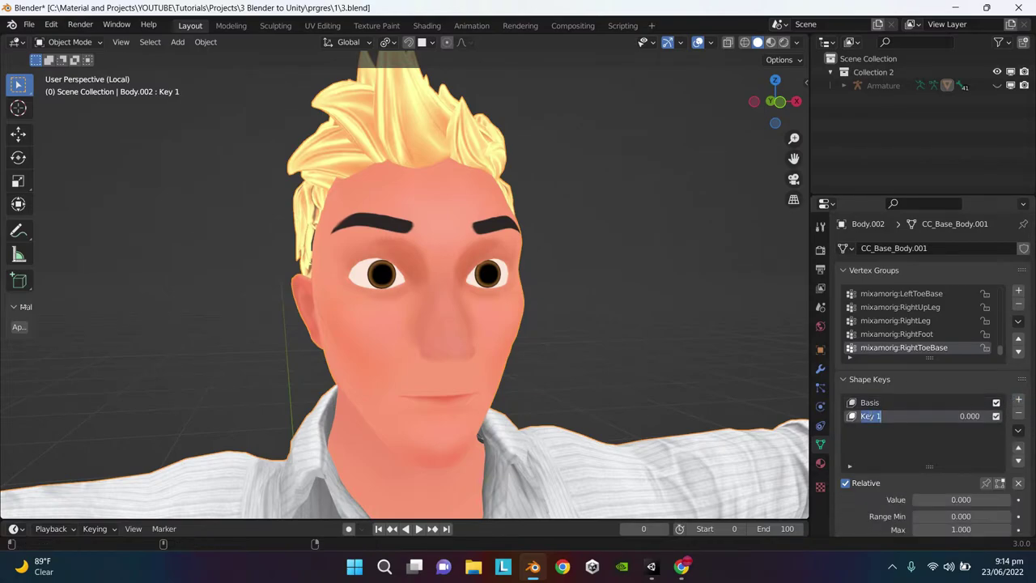
text(JawOpen)
key(Return)
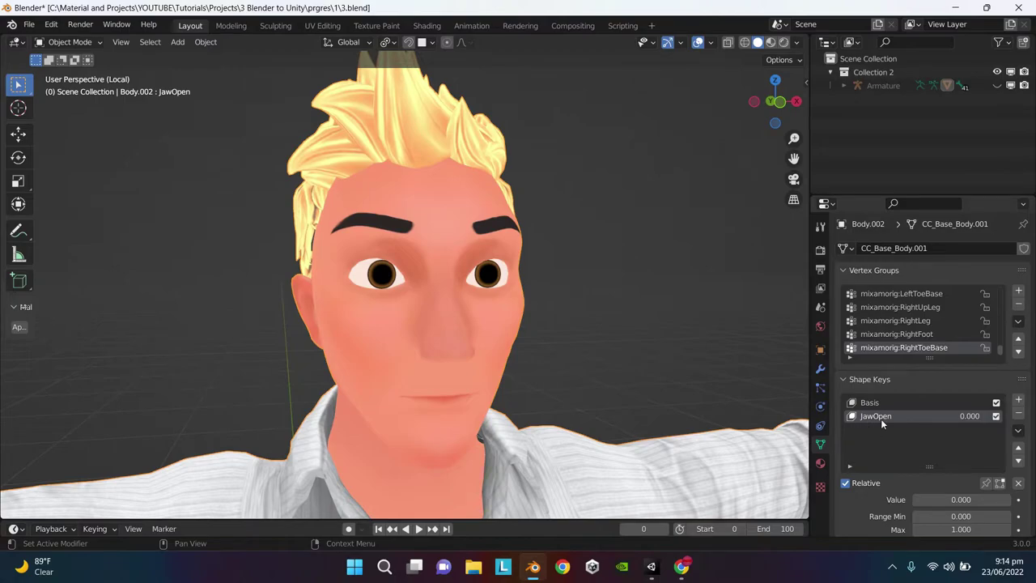
In Edit Mode, select a lip face and turn off connected-only proportional falloff.
middle_drag(470, 340, 475, 307)
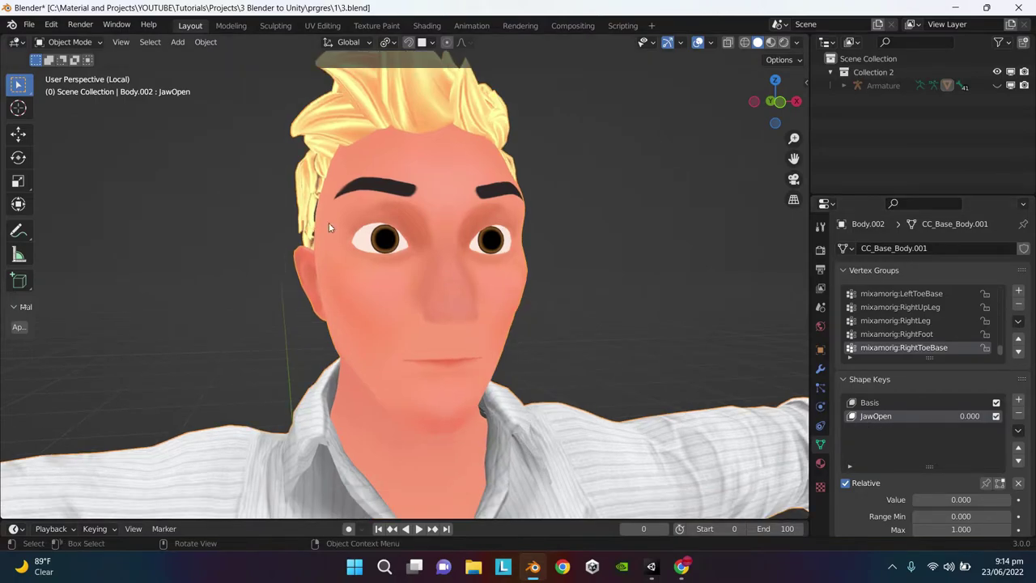
click(69, 41)
click(69, 72)
scroll(445, 298, up, 5)
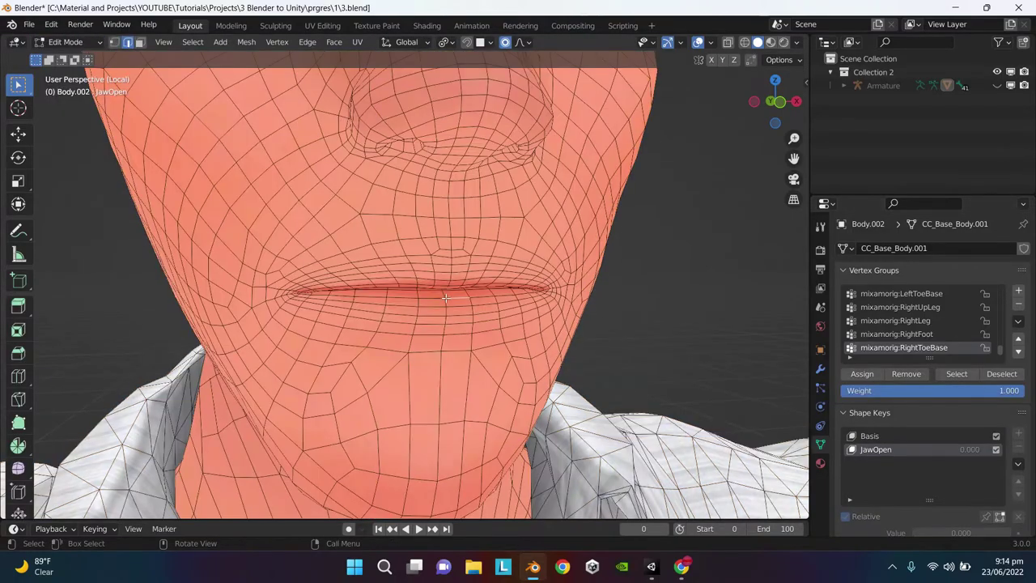
key(3)
click(437, 293)
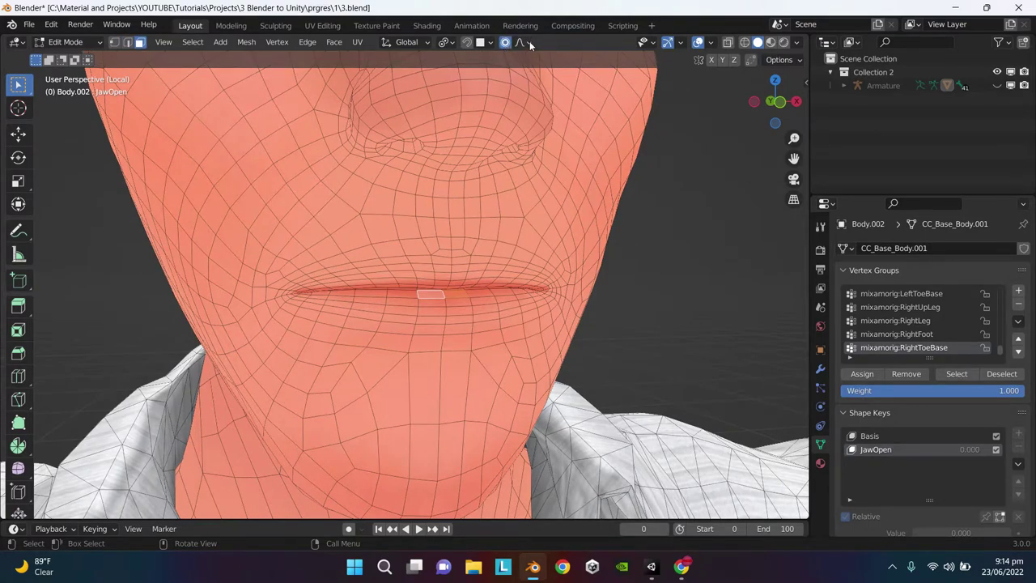
click(527, 42)
click(460, 68)
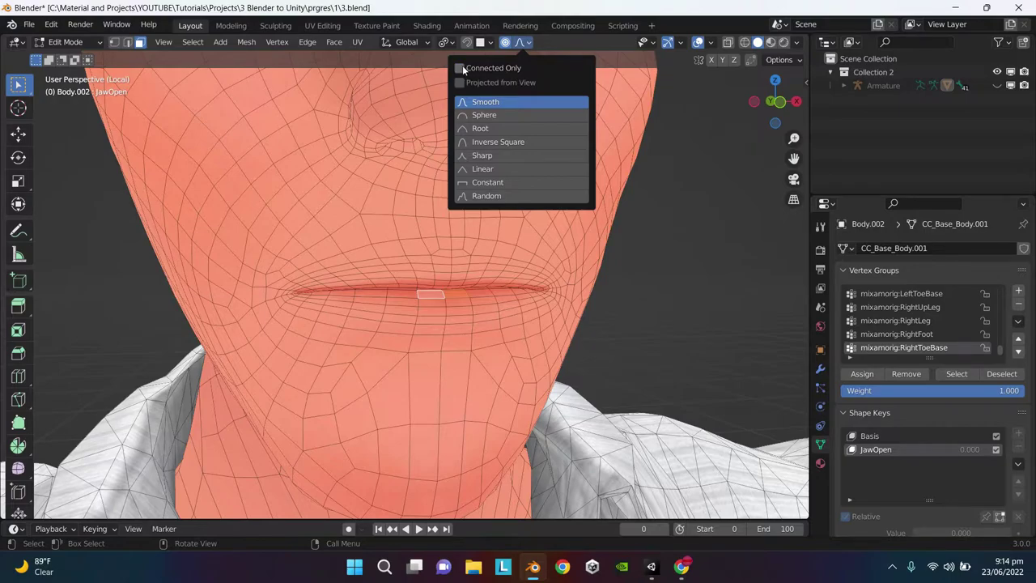
Pull the lip geometry straight down with enlarged soft falloff so the mouth opens.
shift+middle_drag(550, 321, 558, 256)
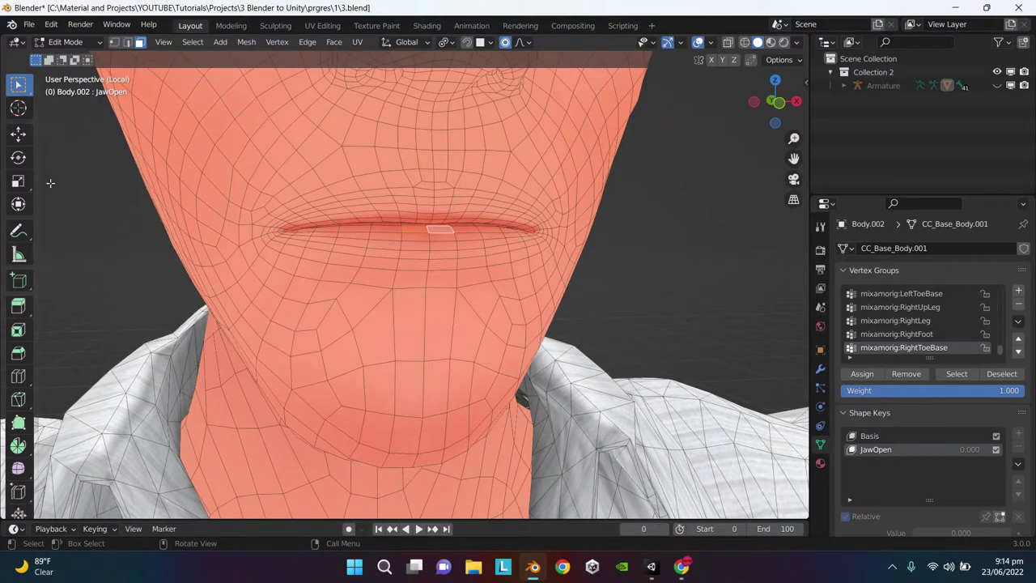
click(18, 133)
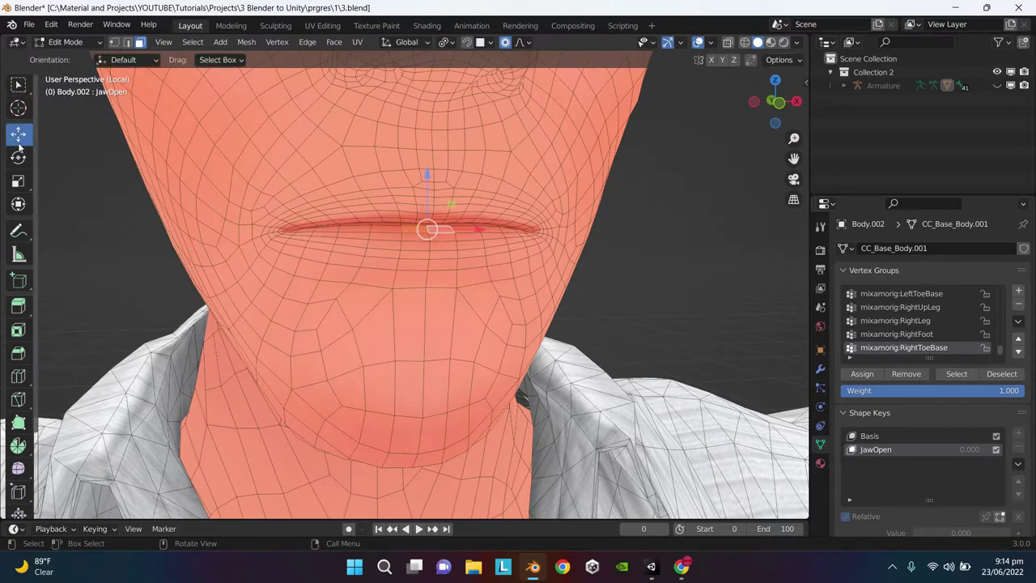
drag(428, 175, 430, 301)
scroll(424, 222, down, 20)
scroll(421, 256, down, 3)
scroll(428, 290, down, 1)
middle_drag(430, 301, 434, 257)
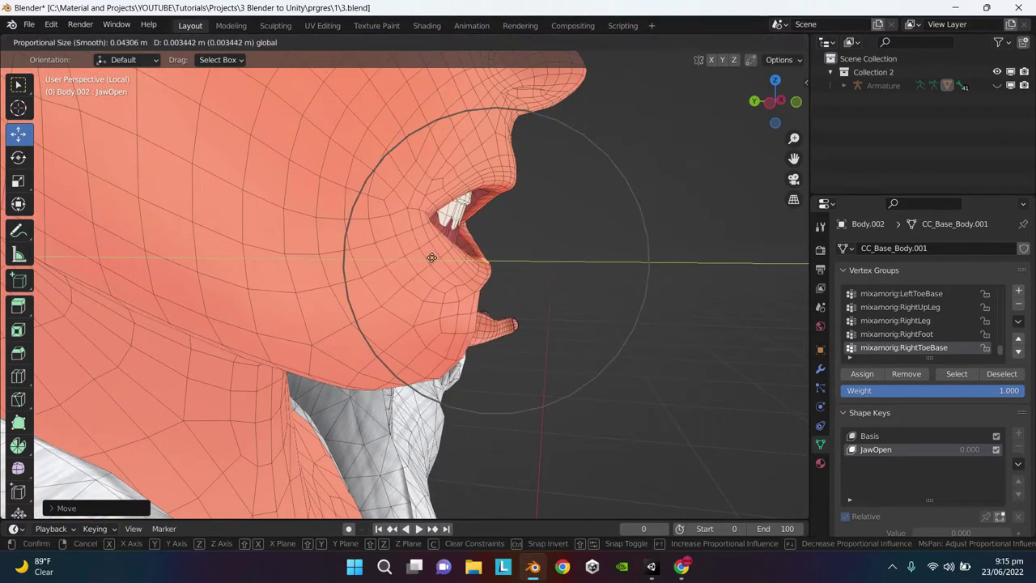
Select all Std_Lower_Teeth faces and lower them with proportional falloff.
click(431, 257)
middle_drag(432, 257, 559, 280)
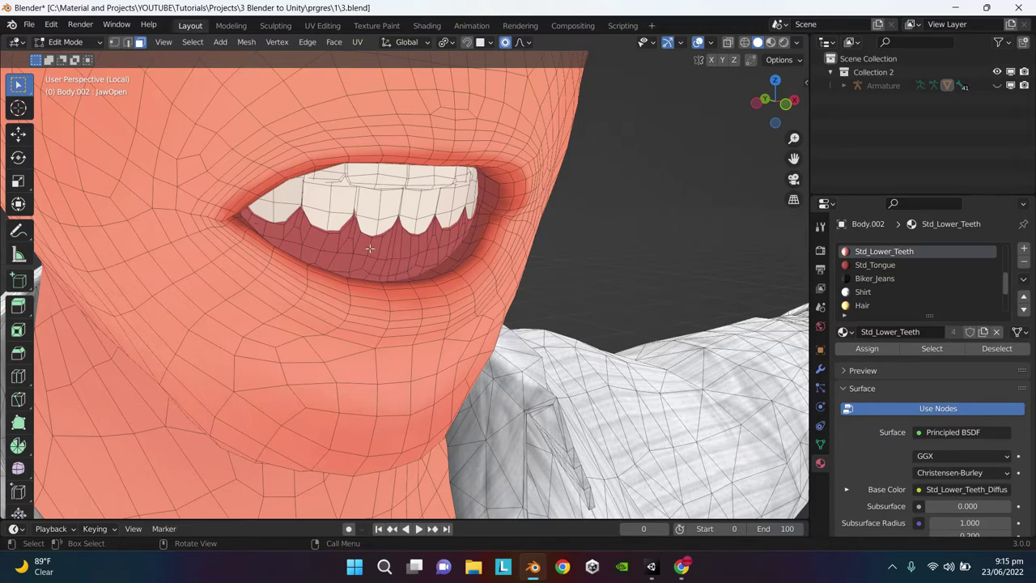
alt+click(395, 247)
alt+click(405, 245)
key(alt+a)
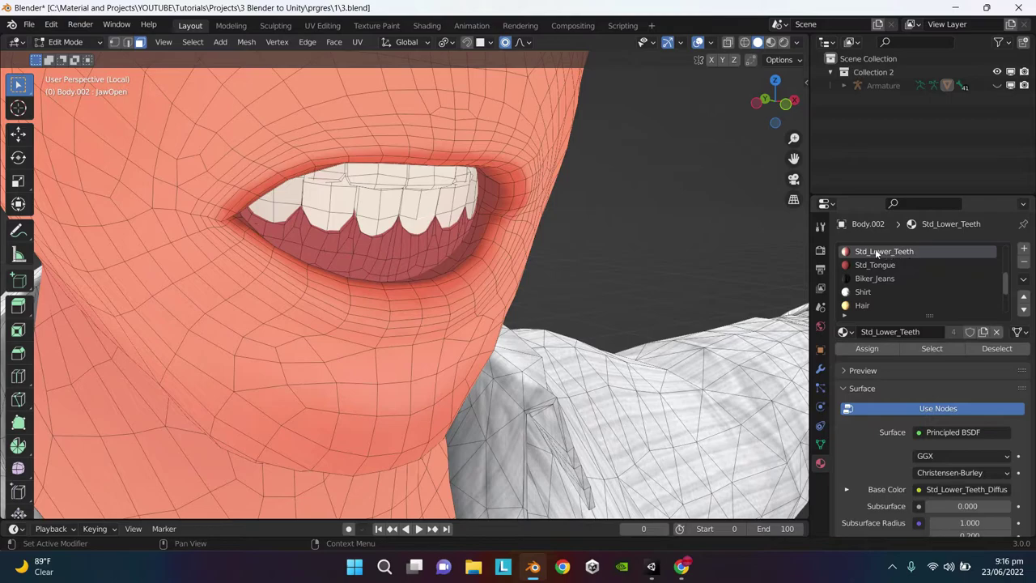
click(932, 348)
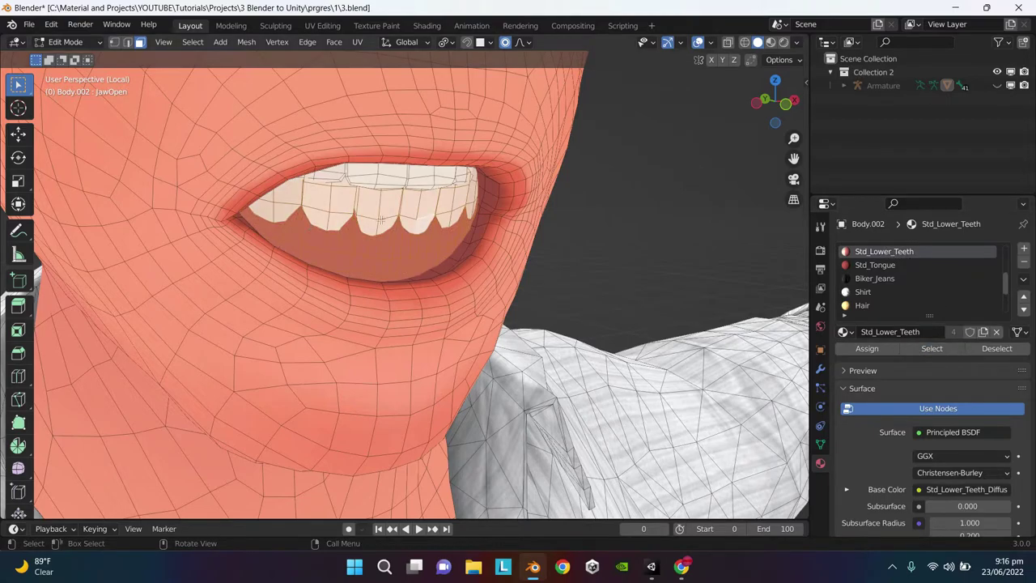
key(g)
click(356, 247)
Select the tongue and linked lower-teeth faces and move them down with the jaw.
middle_drag(356, 247, 354, 252)
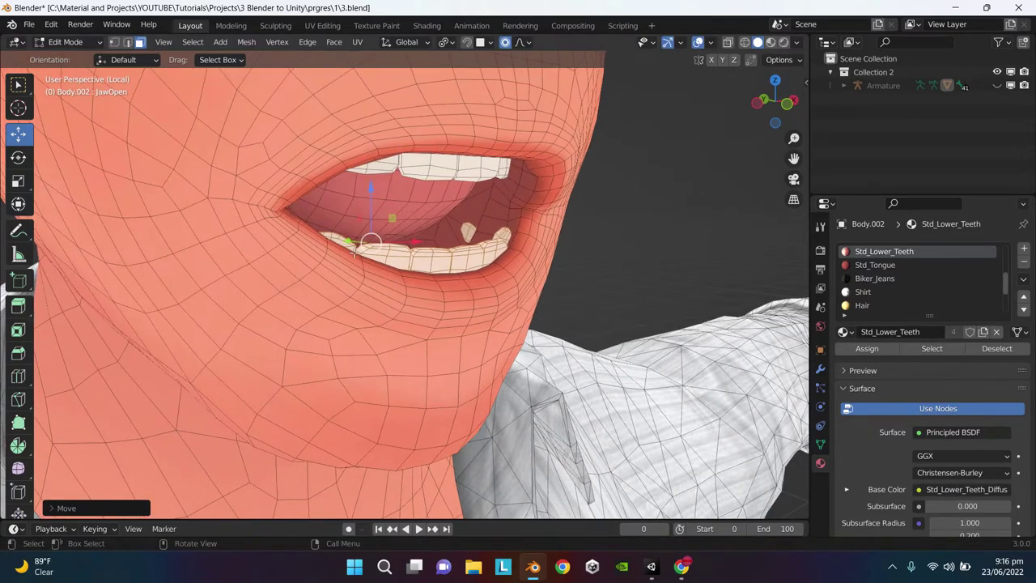
key(g)
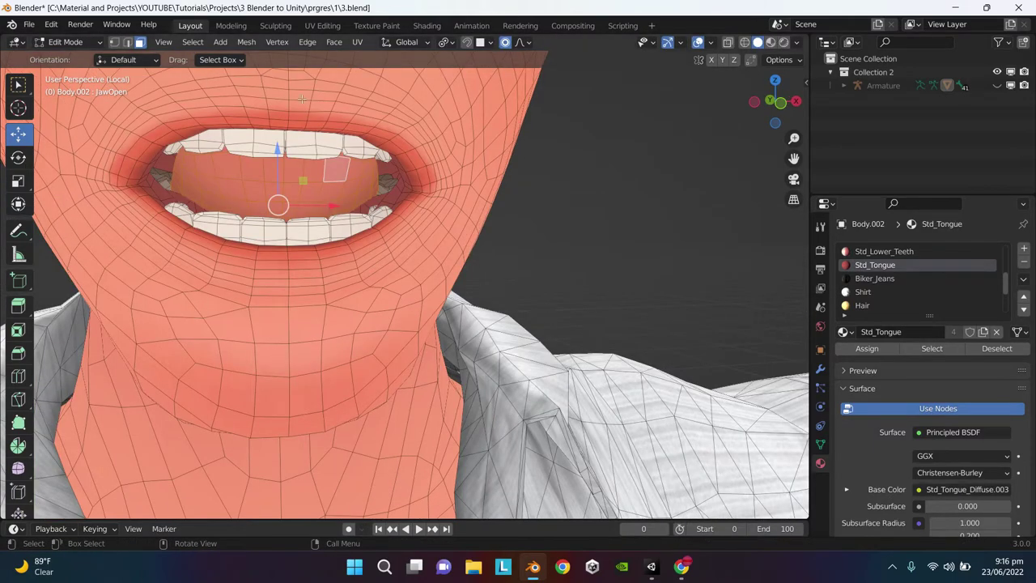
key(g)
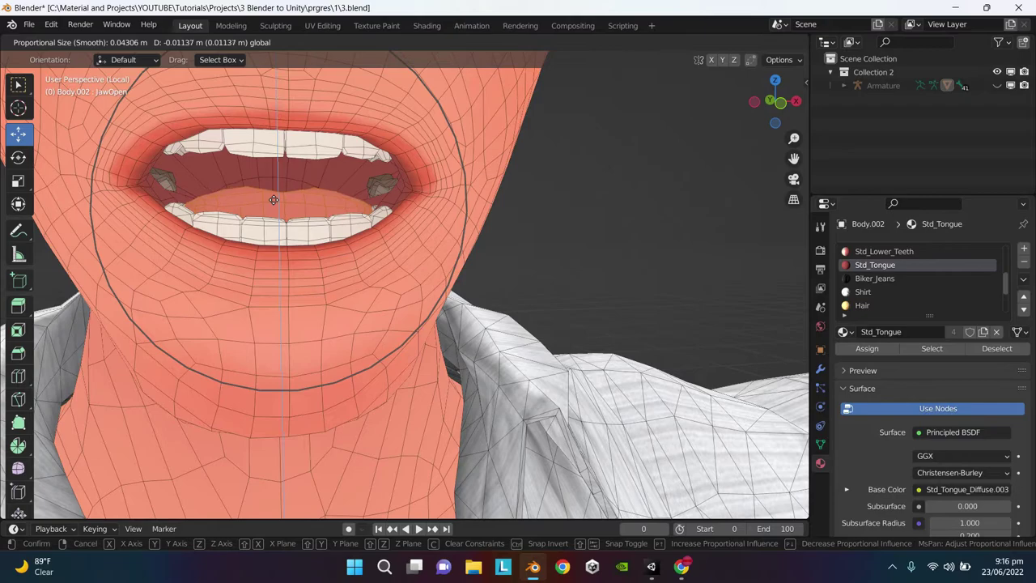
key(l)
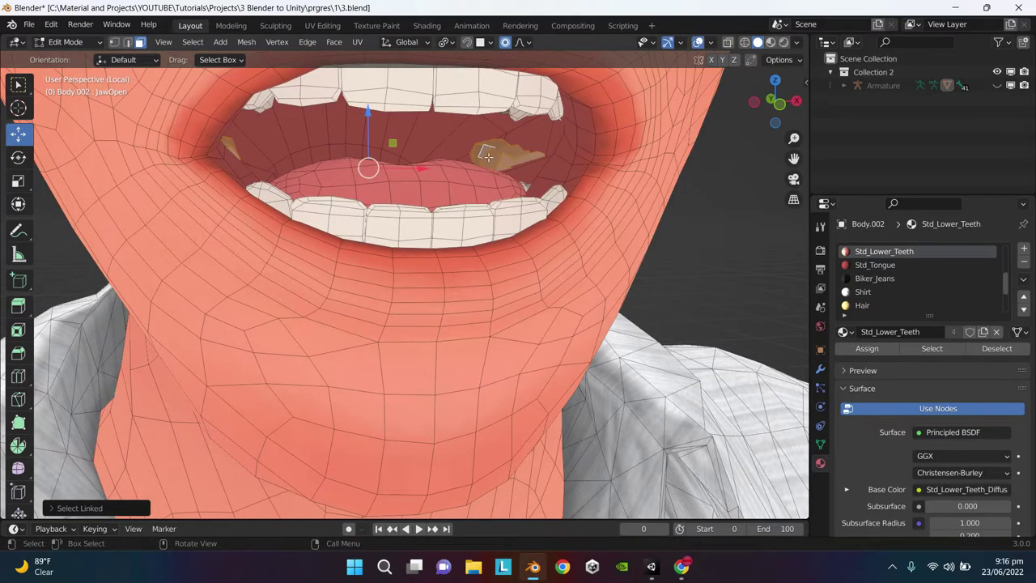
key(g)
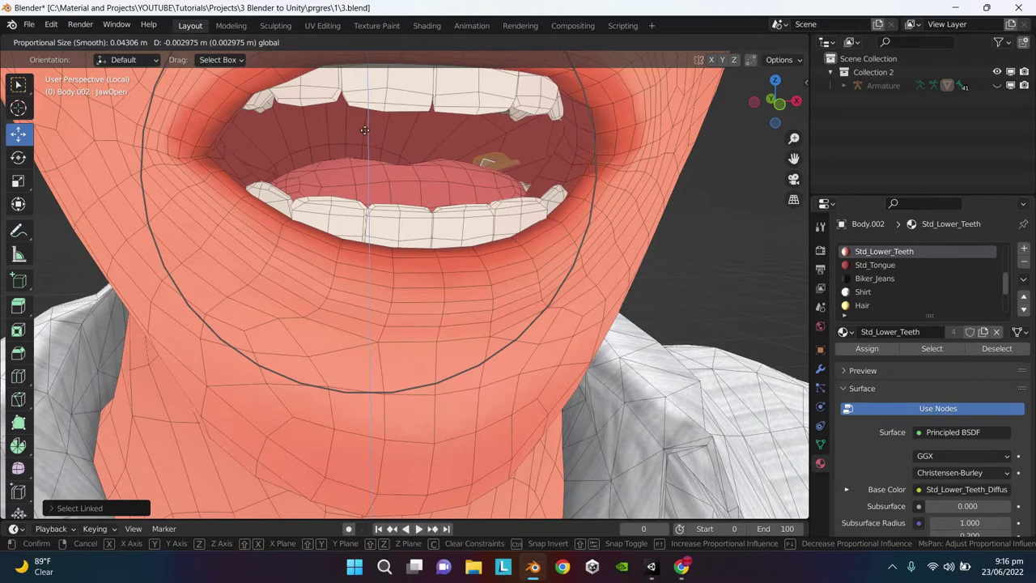
click(365, 130)
scroll(546, 187, down, 6)
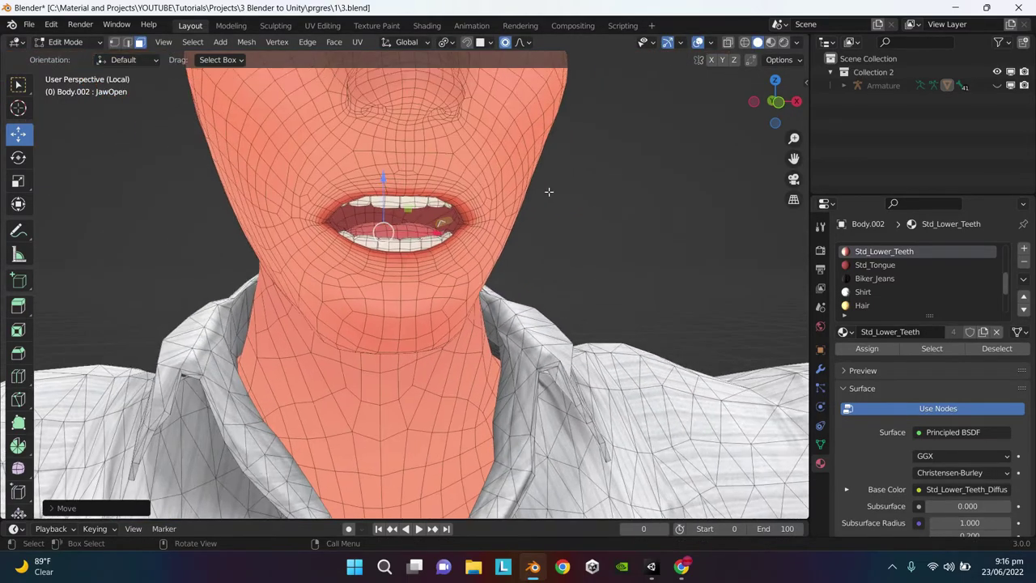
Back in Object Mode, slide the JawOpen value open and closed to test it.
key(Tab)
click(820, 444)
drag(931, 500, 1008, 500)
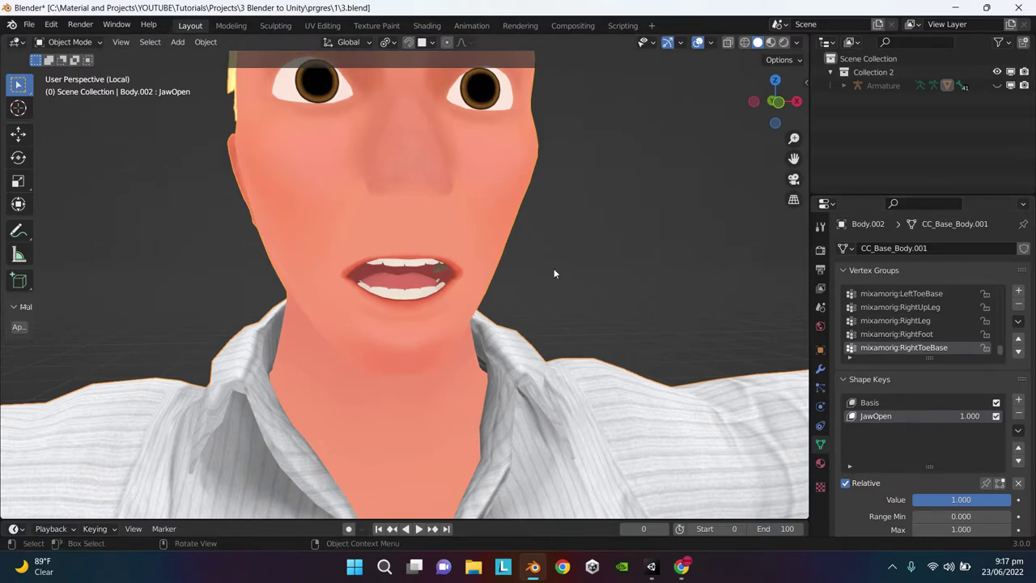
drag(961, 499, 913, 499)
Add a new shape key and rename it EyeBlink.
click(1018, 400)
double_click(870, 430)
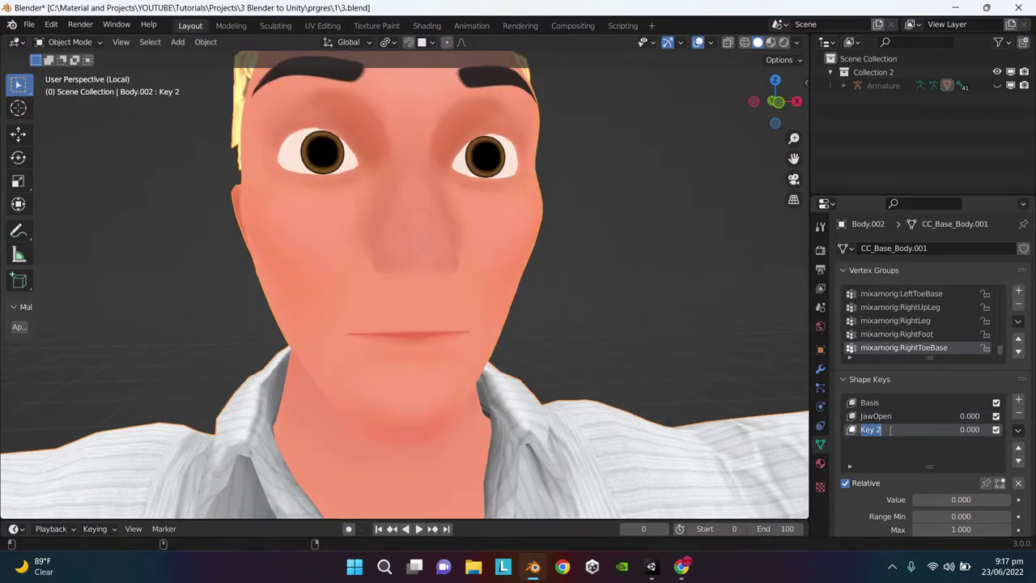
text(EyeBl)
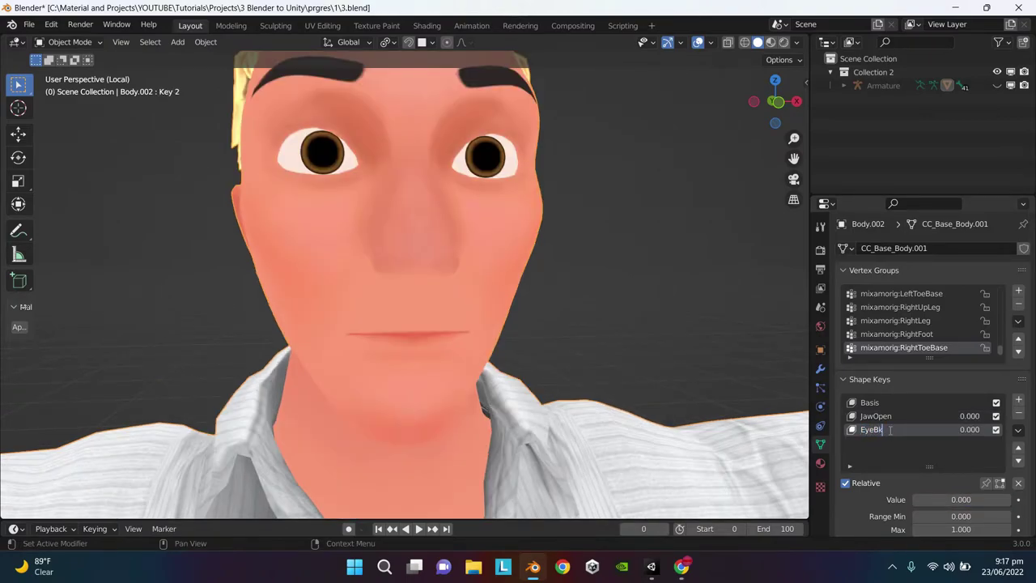
text(ink)
key(Return)
In Edit Mode, set proportional falloff and pull the face vertices down along Z.
scroll(660, 200, up, 2)
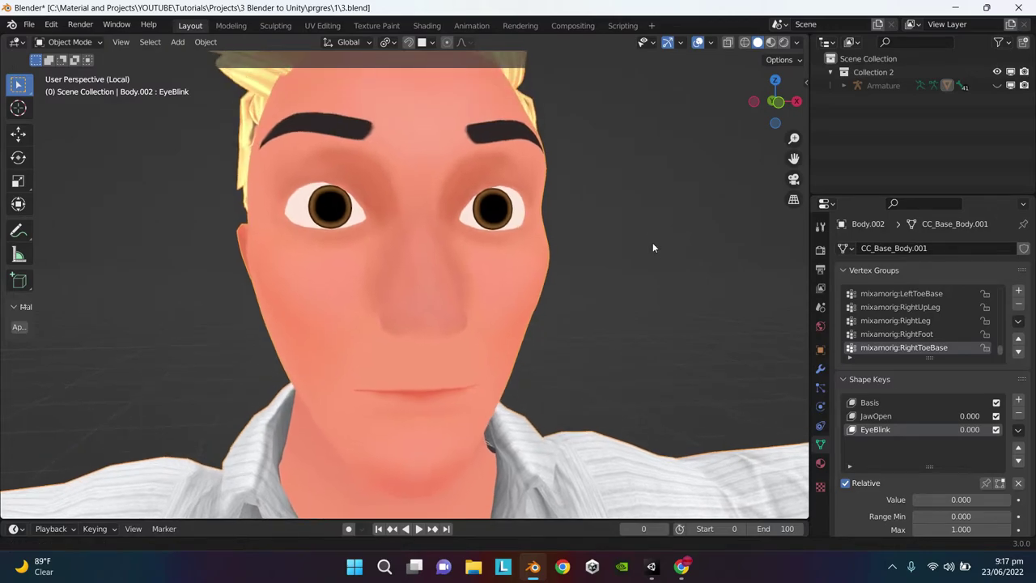
middle_drag(653, 242, 518, 130)
key(Tab)
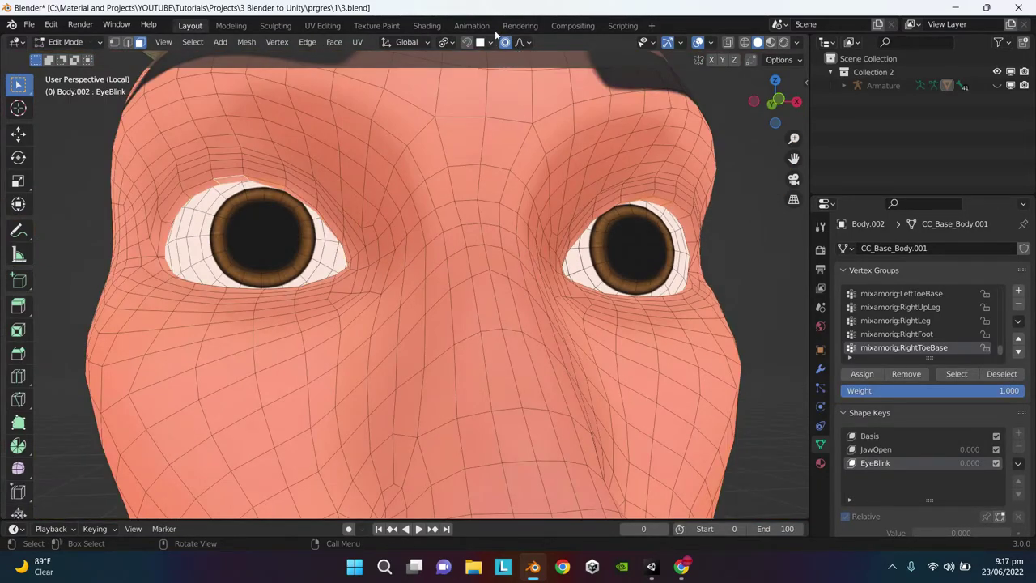
click(521, 43)
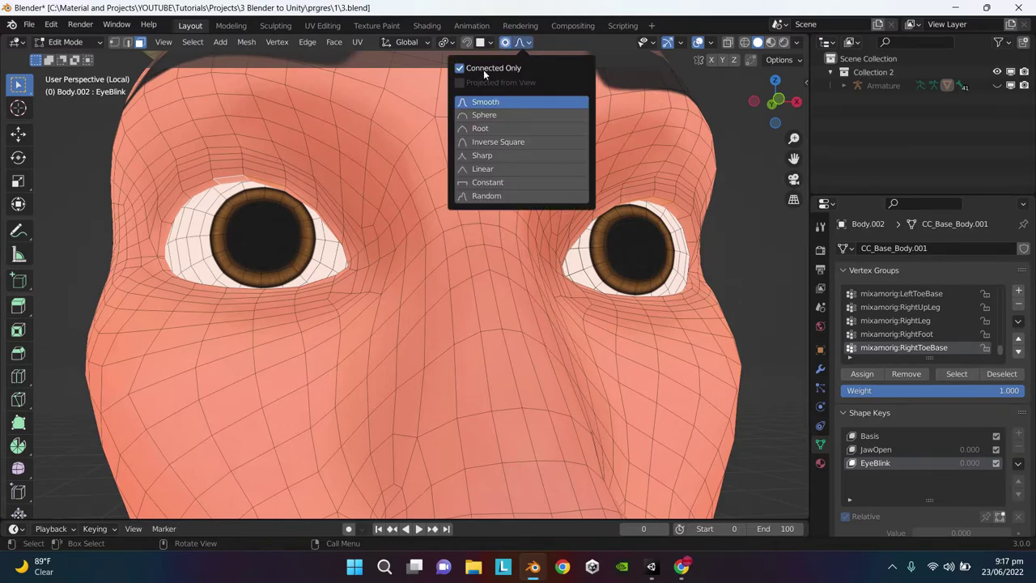
scroll(306, 179, down, 5)
key(shift+space)
key(g)
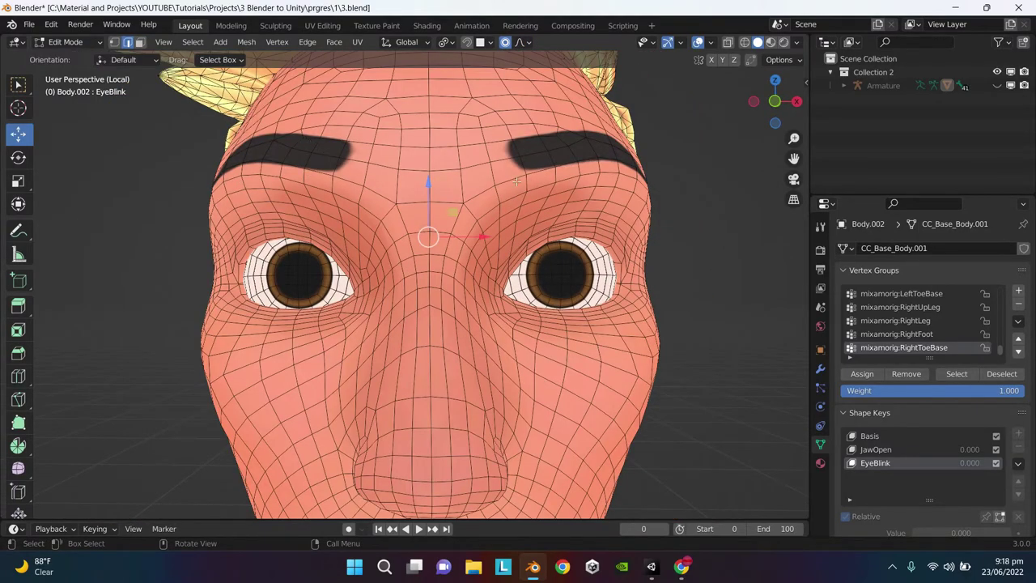
drag(427, 185, 420, 259)
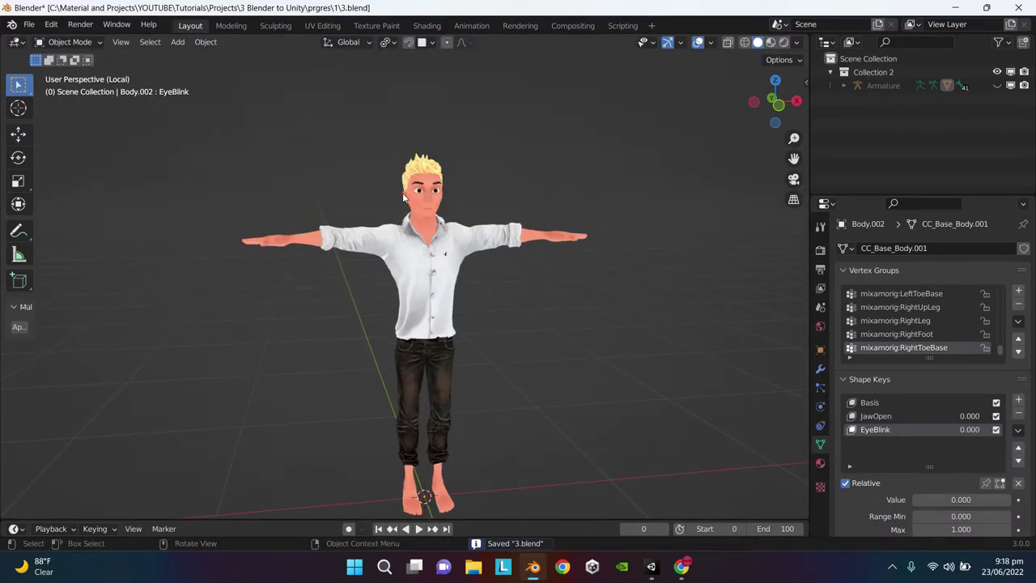
Unhide the Armature over the character body and pack all external textures into the .blend.
click(403, 196)
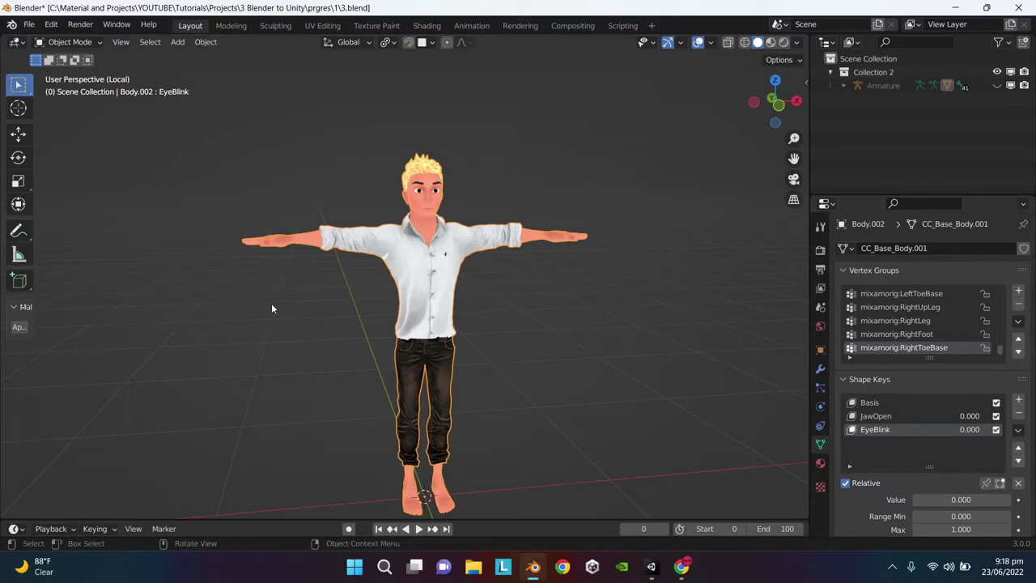
click(997, 85)
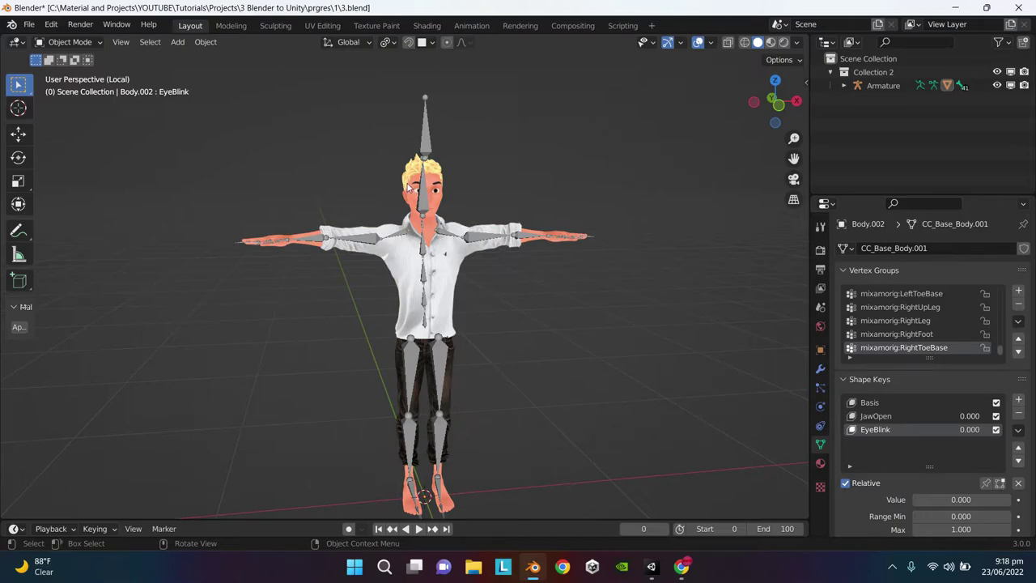
click(29, 25)
mouse_move(53, 238)
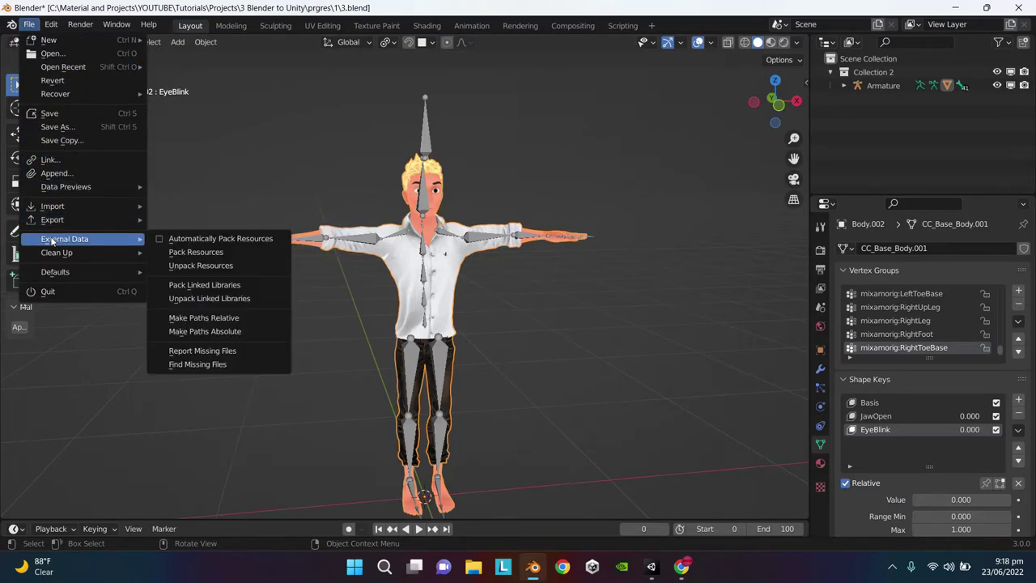
click(185, 254)
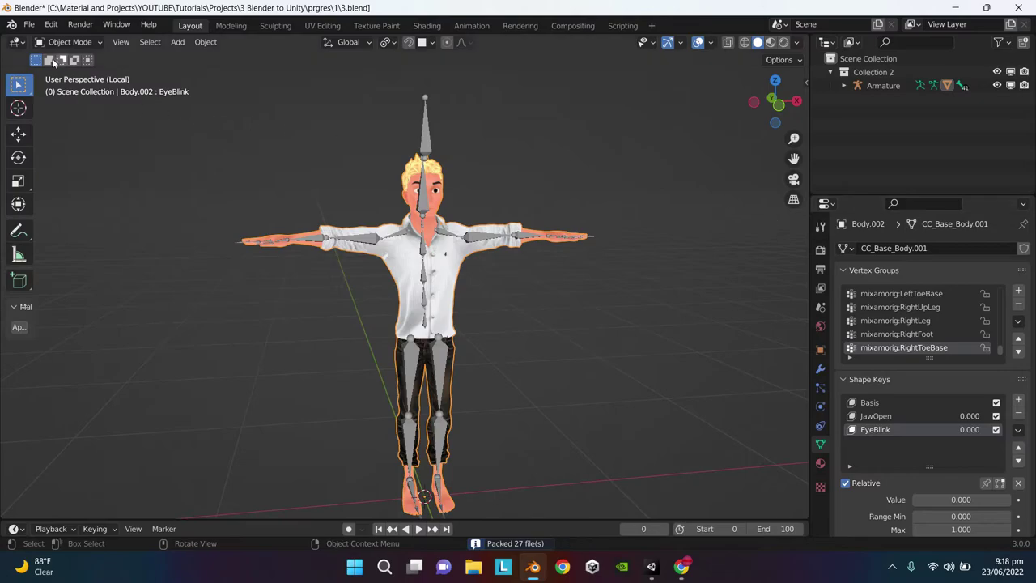
Unpack the packed resources, using files in the current directory.
click(28, 25)
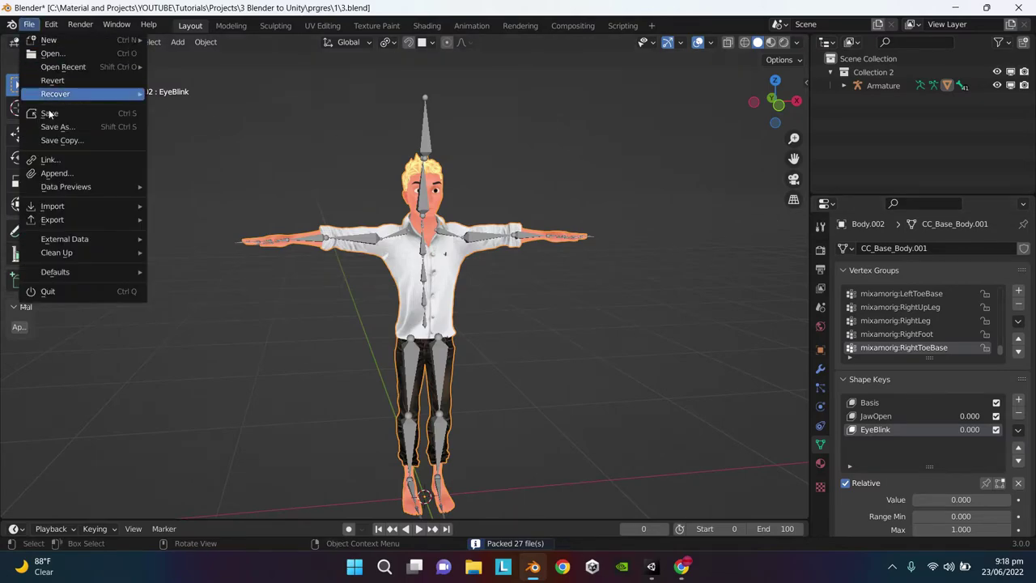
mouse_move(59, 226)
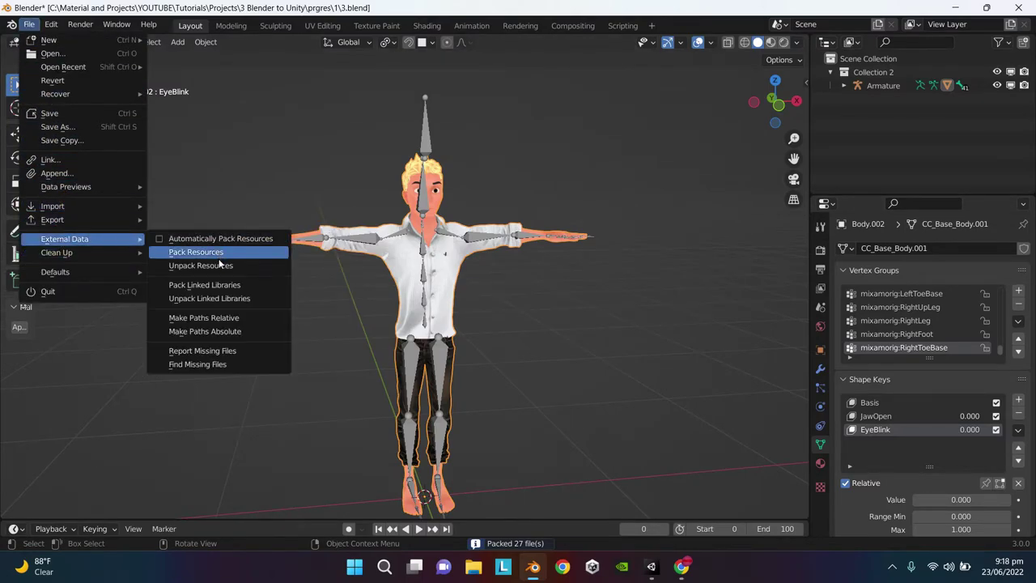
click(218, 267)
click(218, 265)
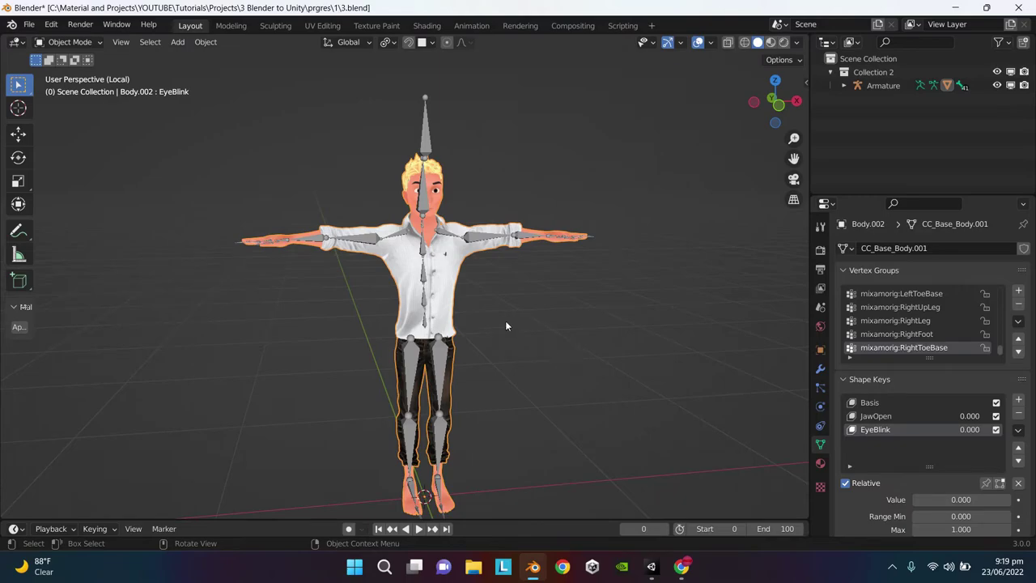
Make the Armature the active object and start an FBX export.
click(430, 140)
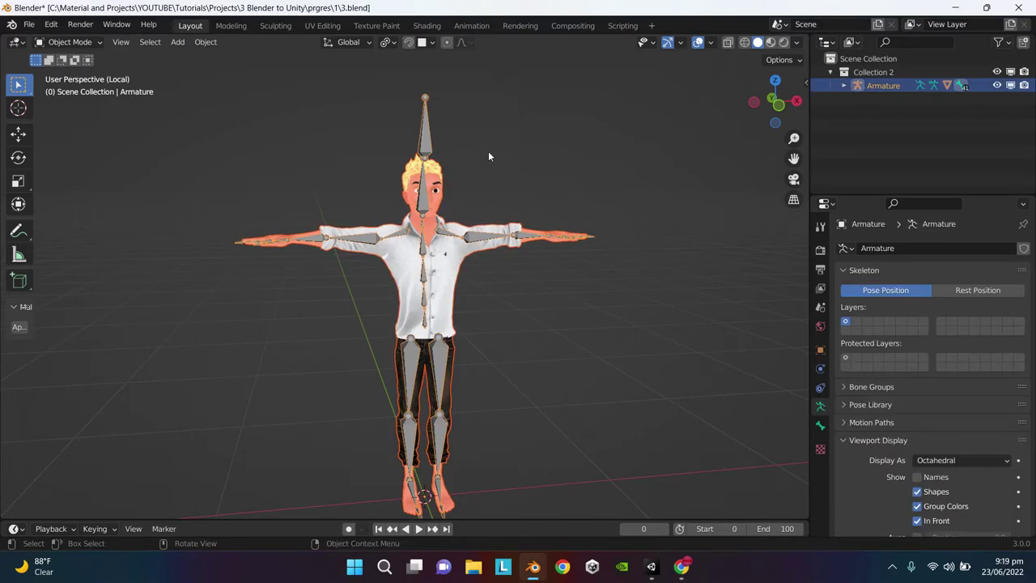
click(29, 24)
mouse_move(56, 219)
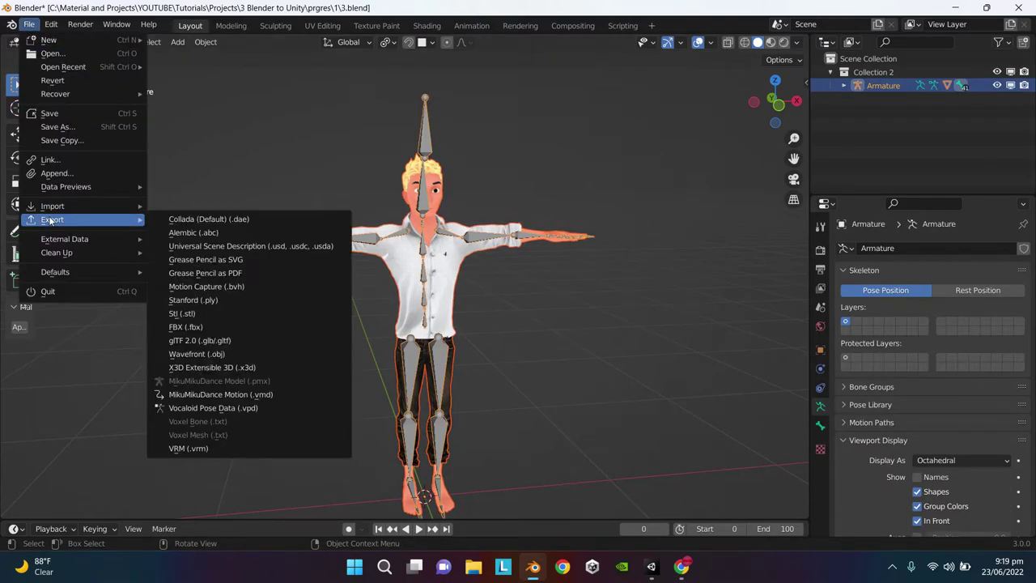
click(187, 327)
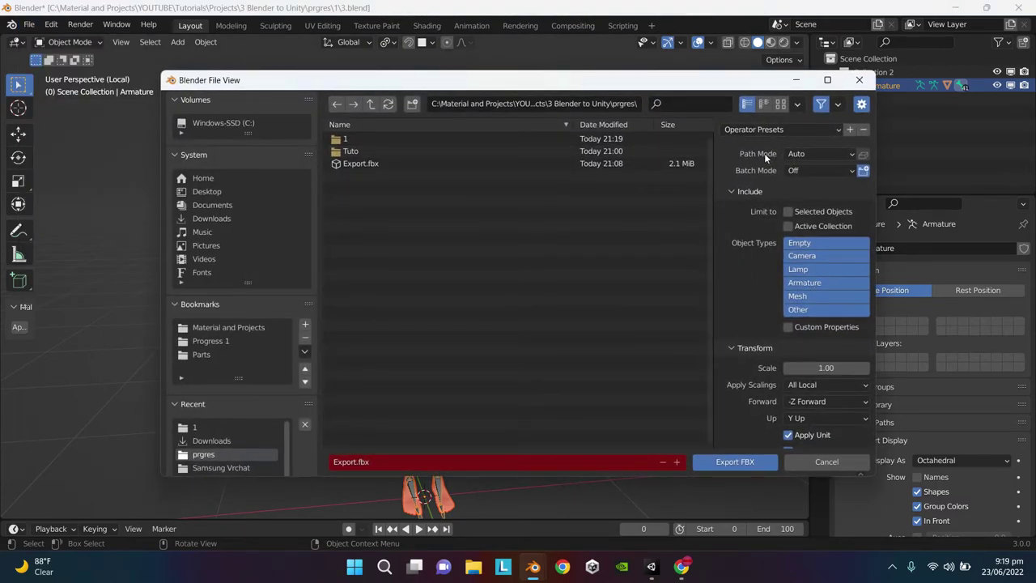
Set Path Mode to Copy with Embed Textures, exporting Armature, Mesh and Other object types.
click(819, 153)
click(801, 242)
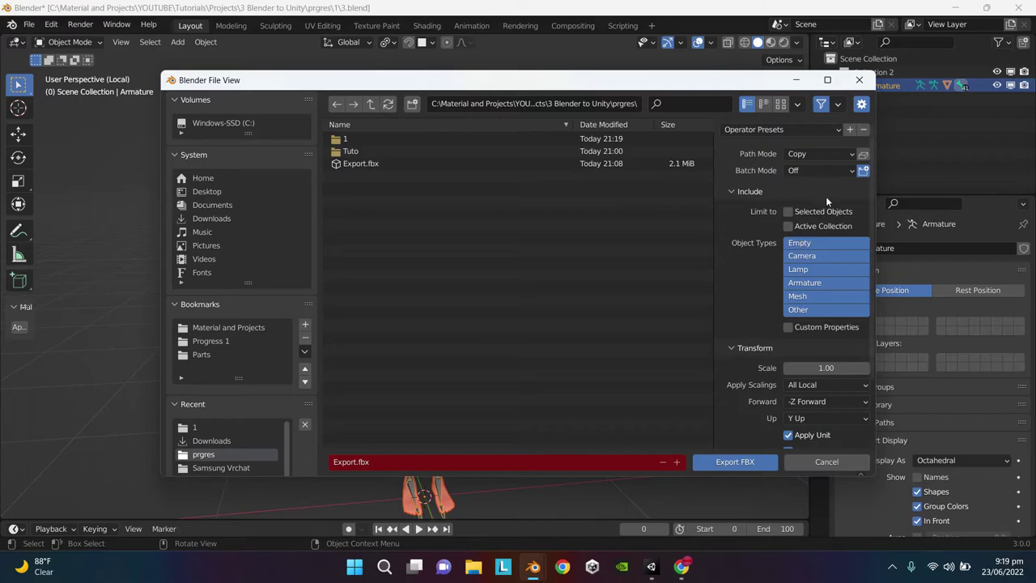
click(864, 155)
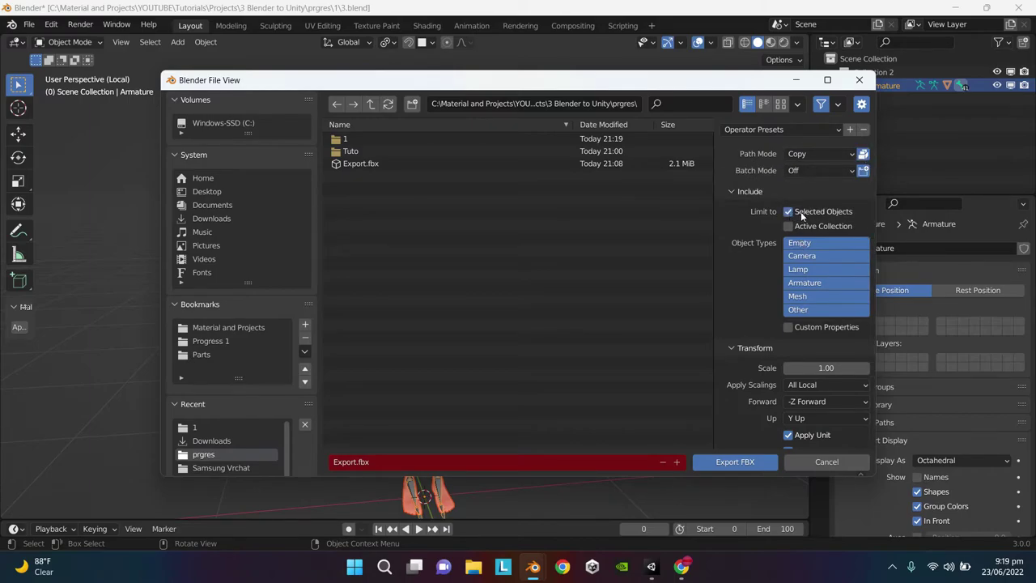
click(793, 283)
shift+click(814, 295)
shift+click(811, 308)
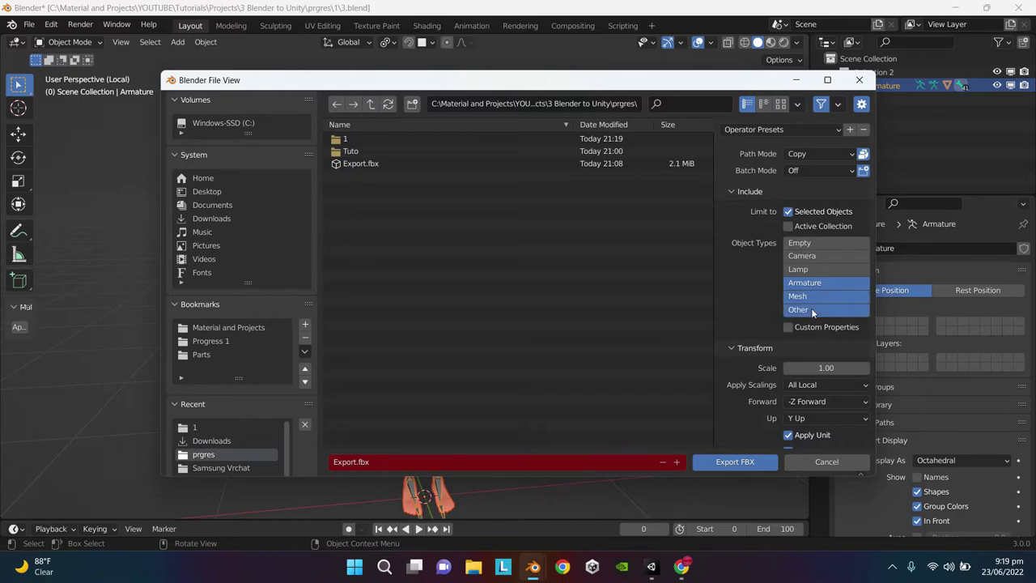
Turn off Add Leaf Bones in the FBX Armature export options.
scroll(759, 325, down, 3)
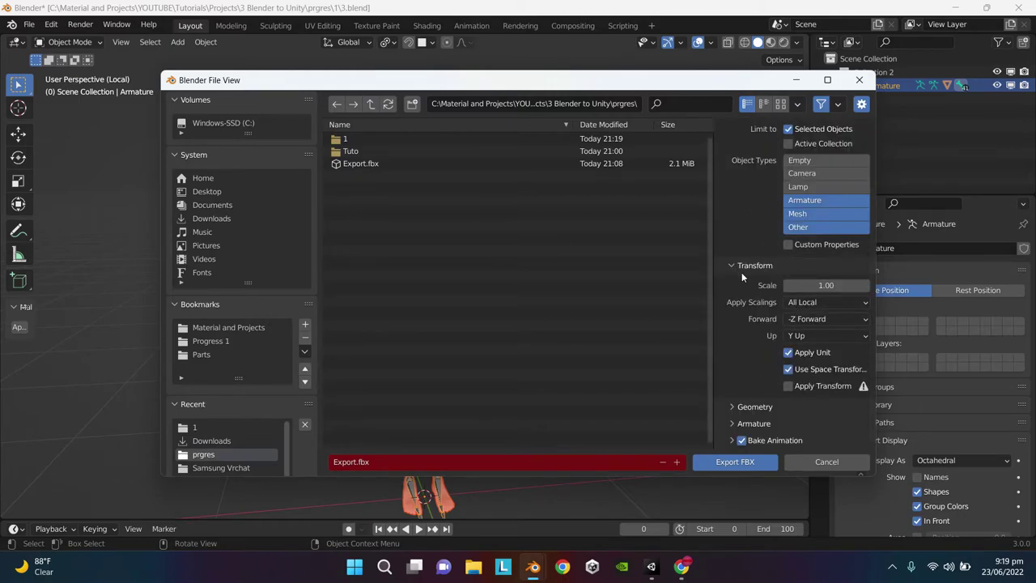
click(741, 268)
click(753, 282)
scroll(807, 307, up, 2)
click(732, 321)
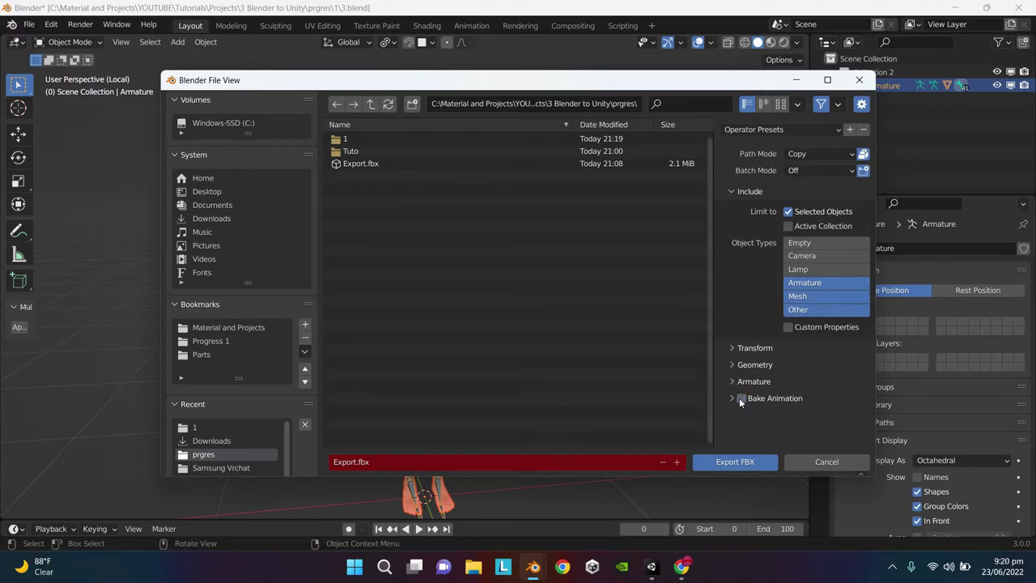
click(736, 399)
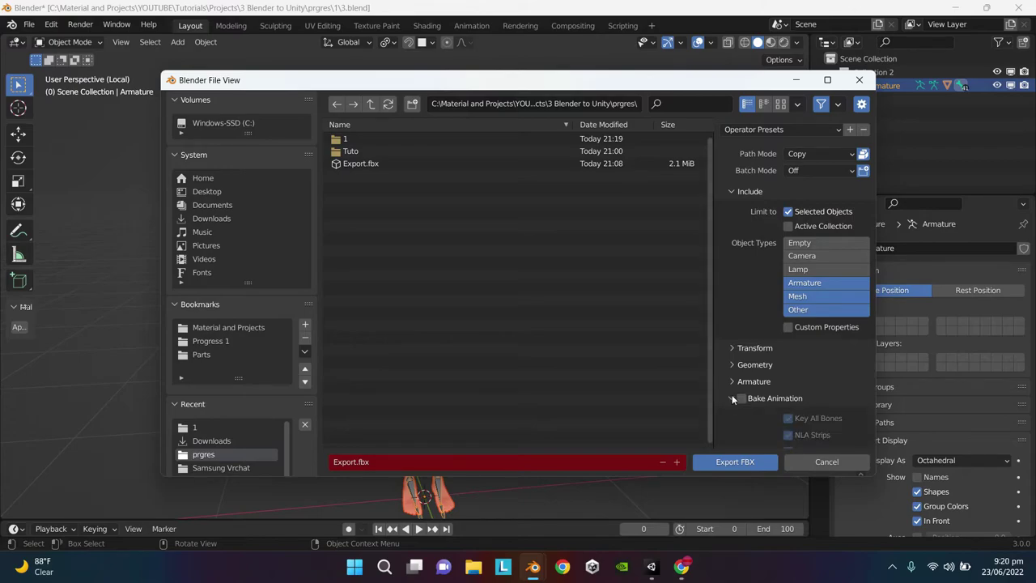
click(732, 397)
click(732, 381)
scroll(733, 347, down, 2)
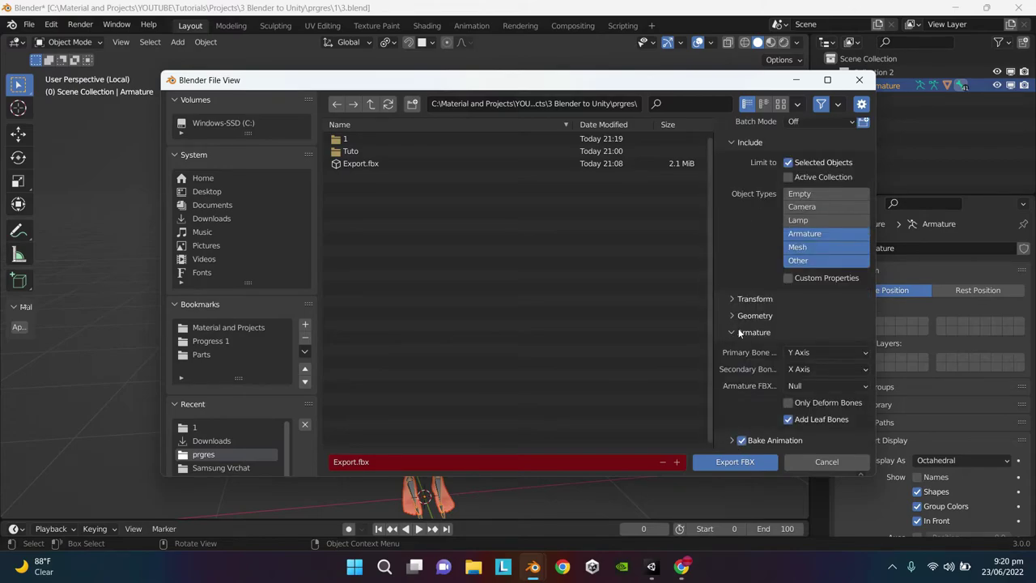
click(788, 420)
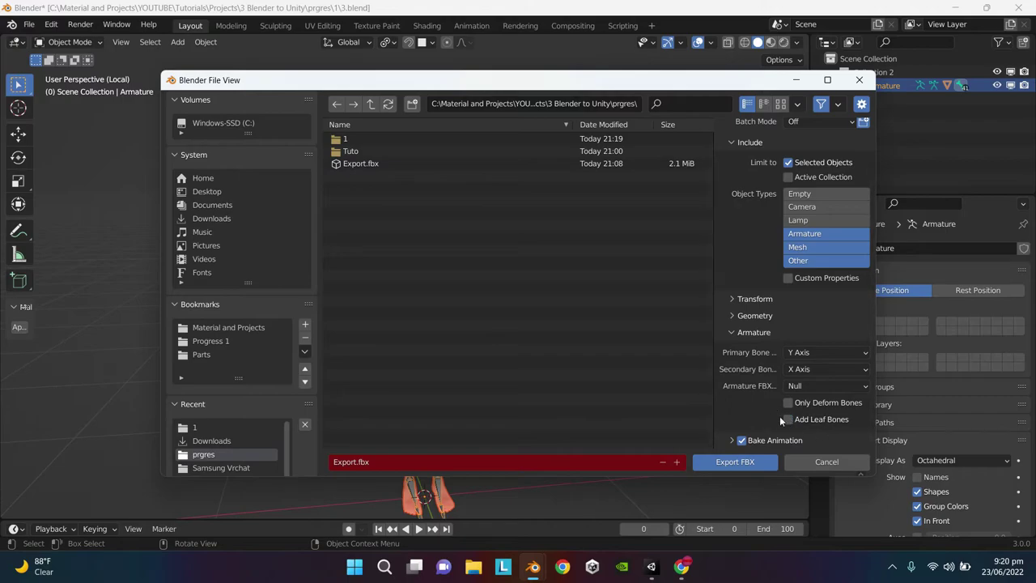
Choose the Tuto\Assets\Scenes folder as the destination for TutoExport.fbx.
double_click(372, 152)
double_click(360, 138)
double_click(379, 138)
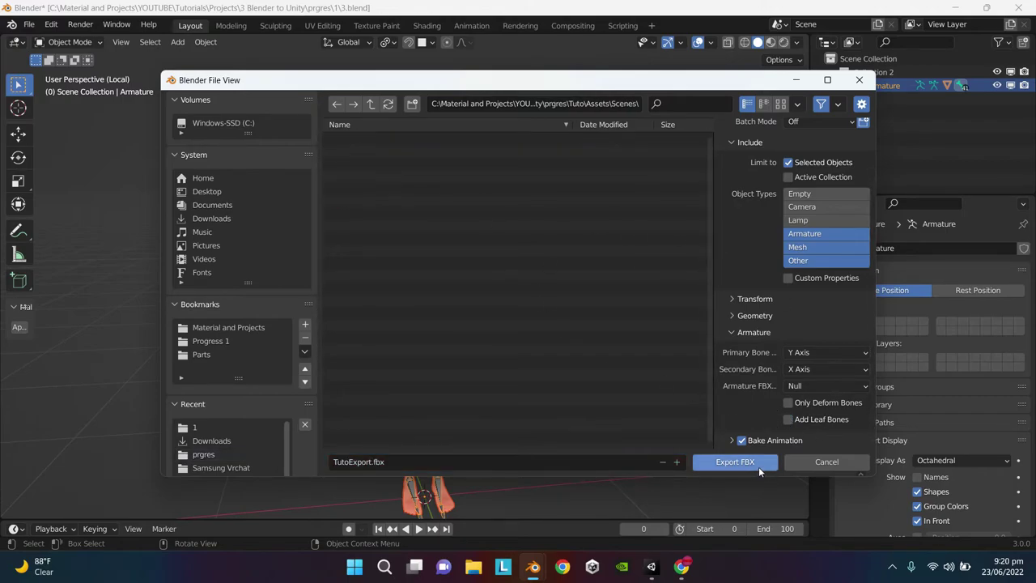
Export the FBX, then set TutoExport's Unity material import to Use External Materials.
click(734, 462)
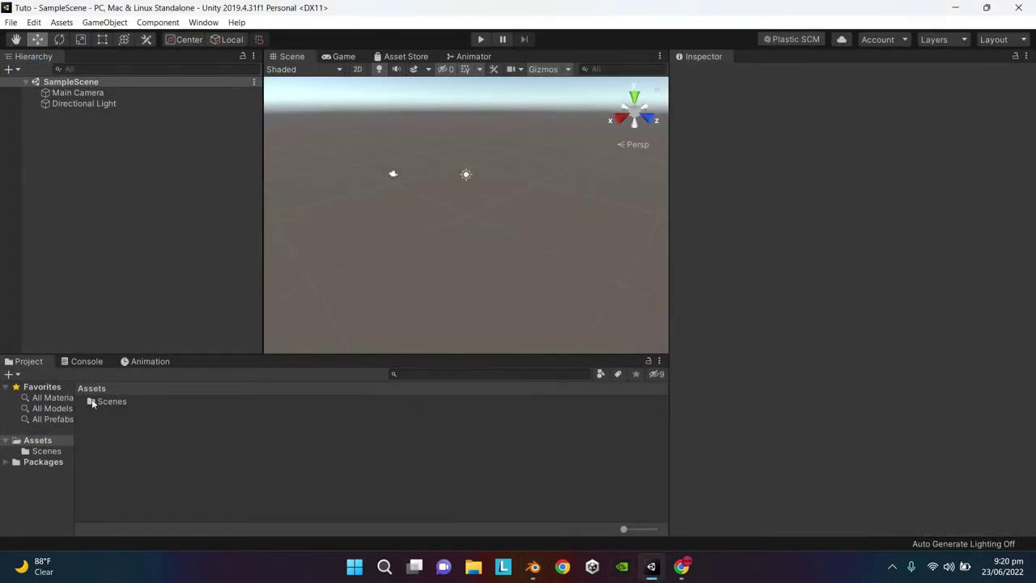
double_click(112, 402)
click(114, 413)
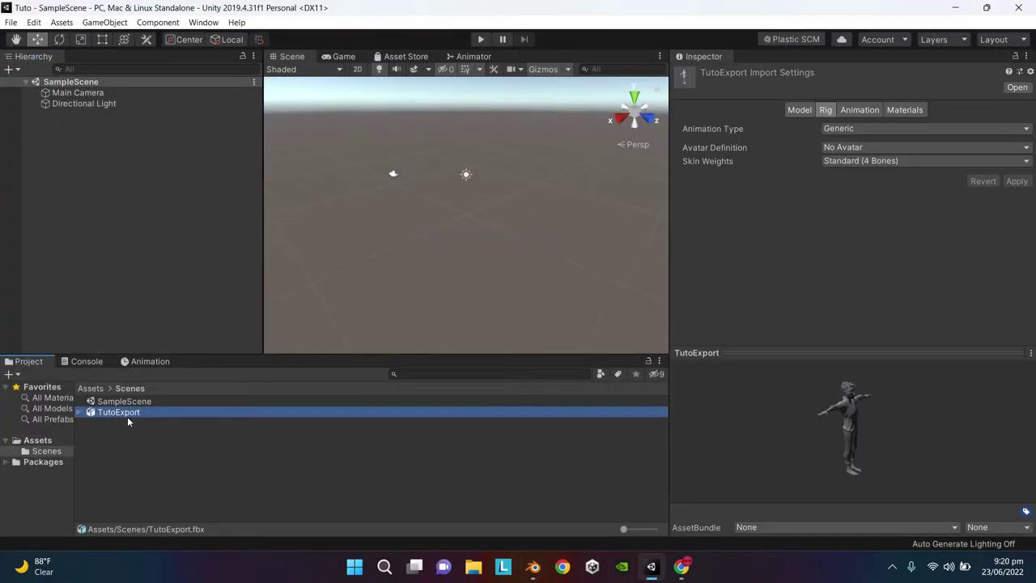
click(907, 110)
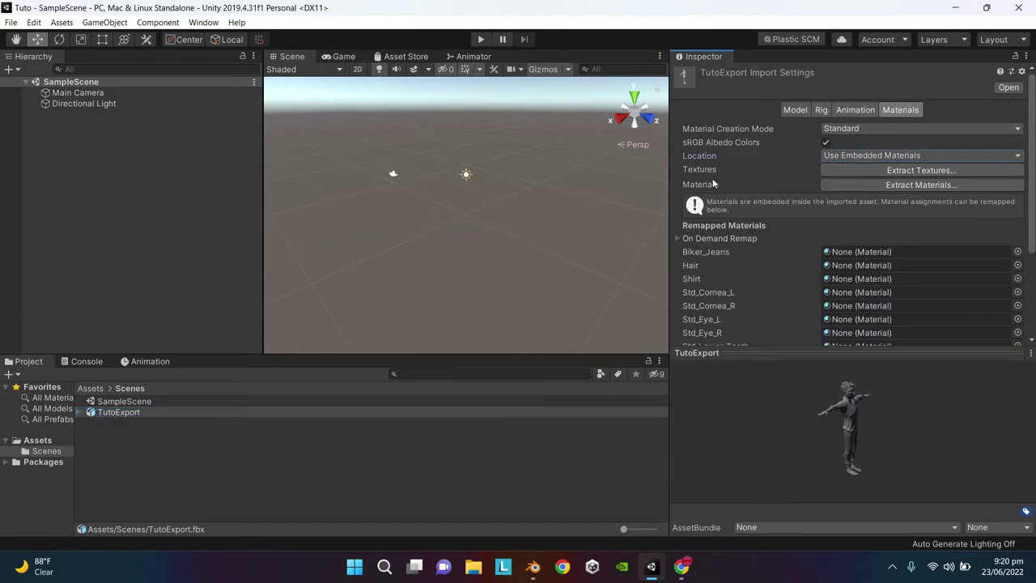
click(868, 157)
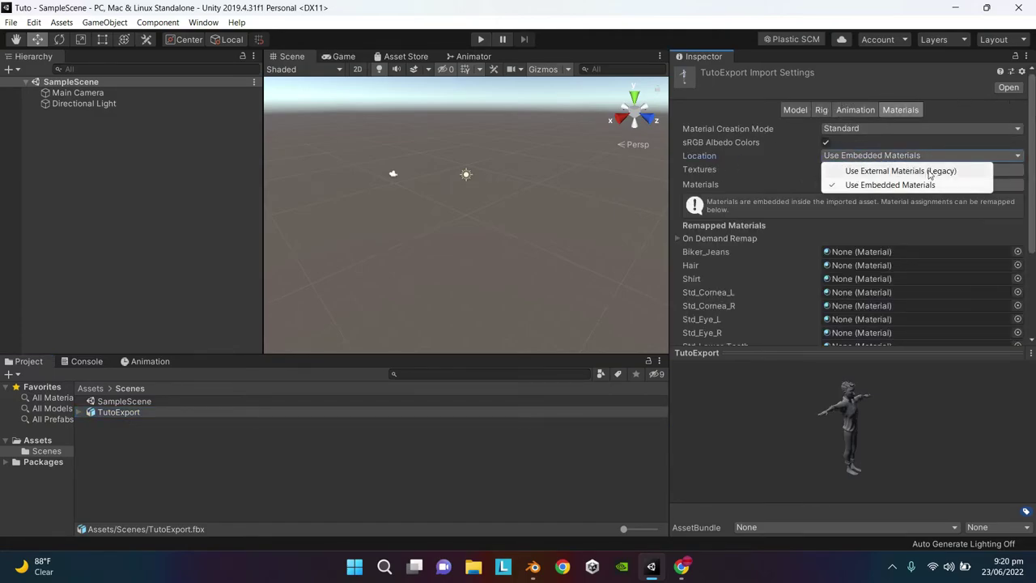
click(939, 172)
Set TutoExport's rig Animation Type to Humanoid.
click(825, 110)
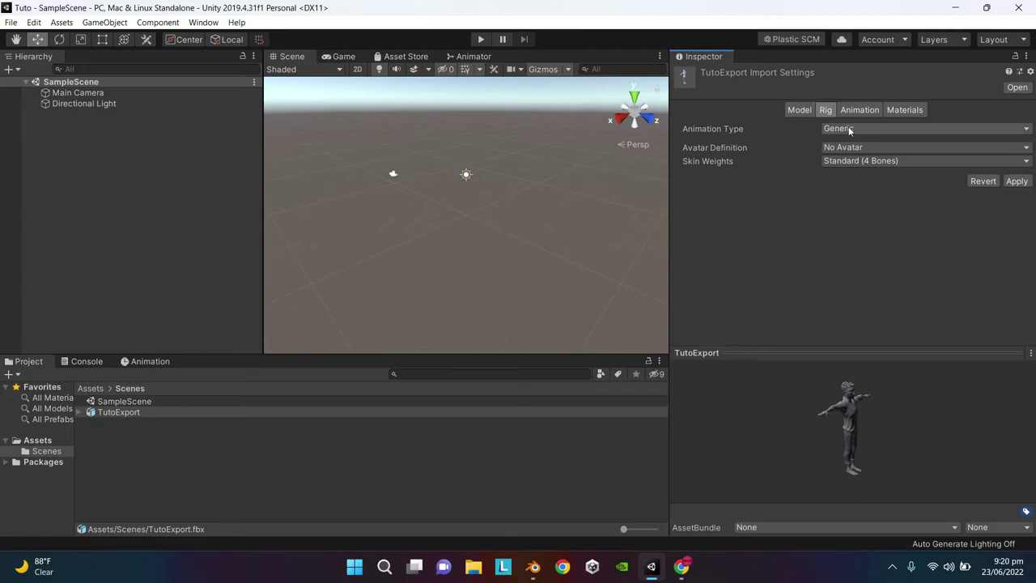
click(842, 129)
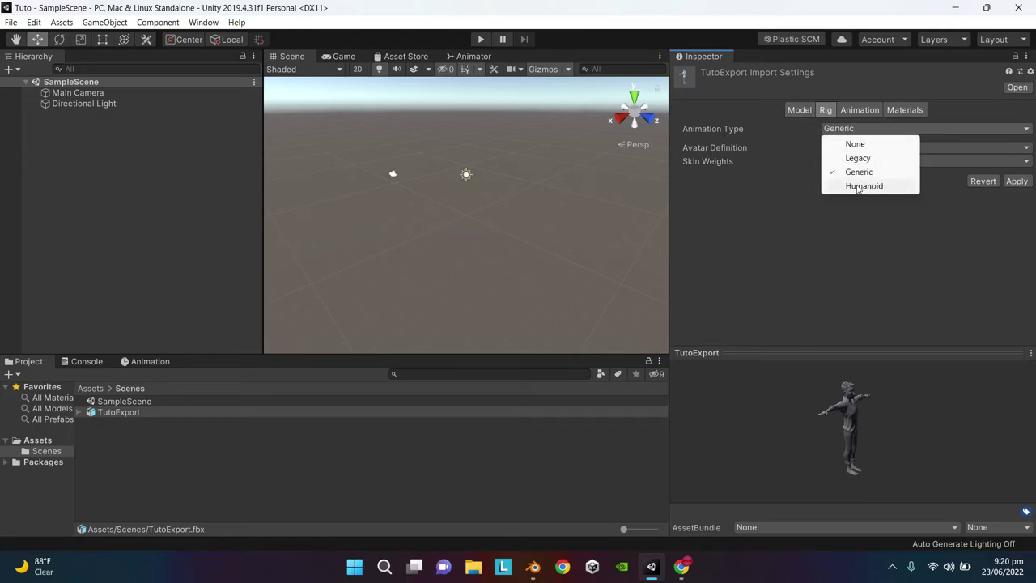
click(856, 186)
Enable Legacy Blend Shape Normals and apply the import settings.
click(802, 110)
scroll(796, 170, down, 5)
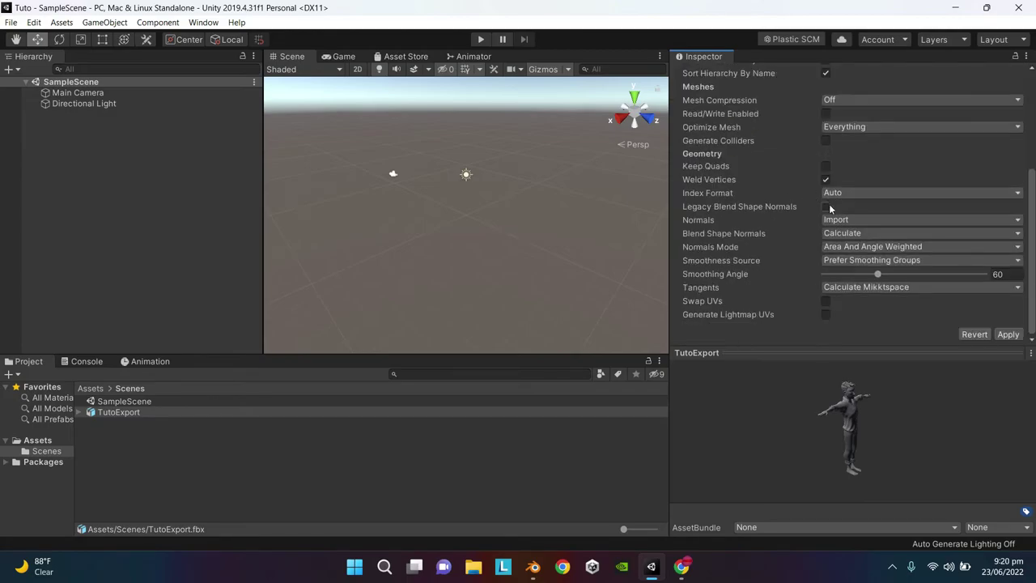
click(826, 207)
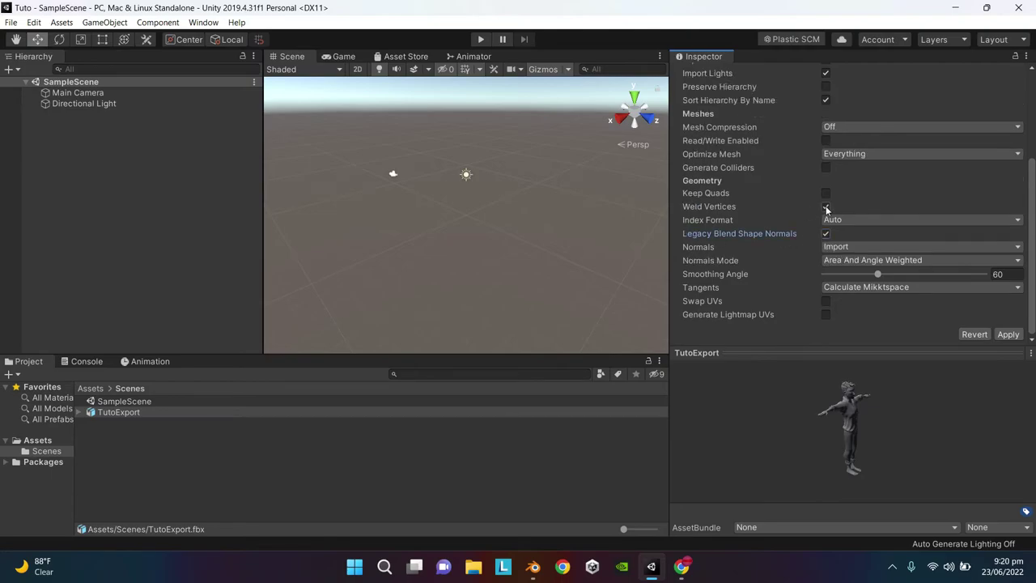
click(1012, 335)
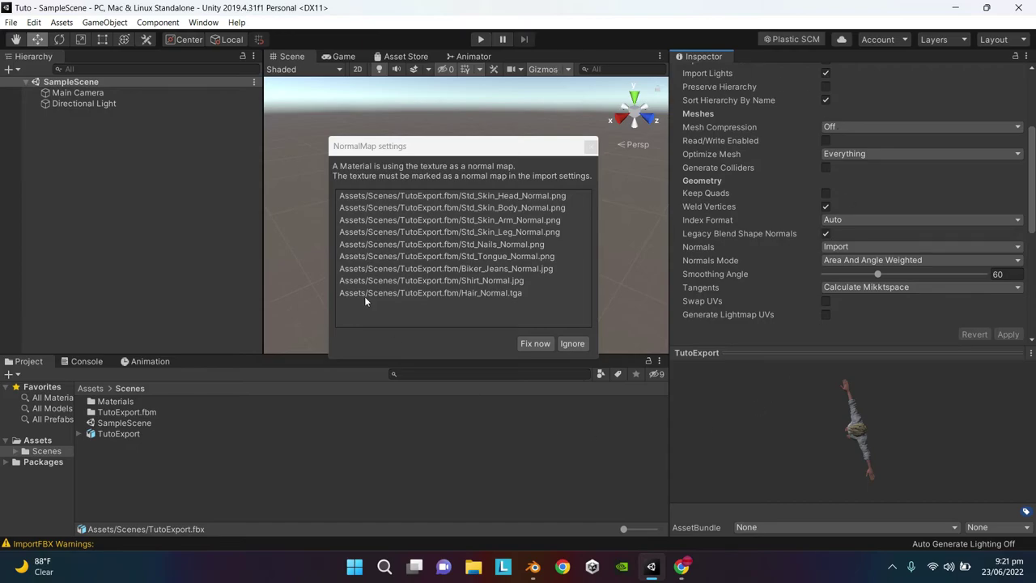
drag(441, 144, 472, 148)
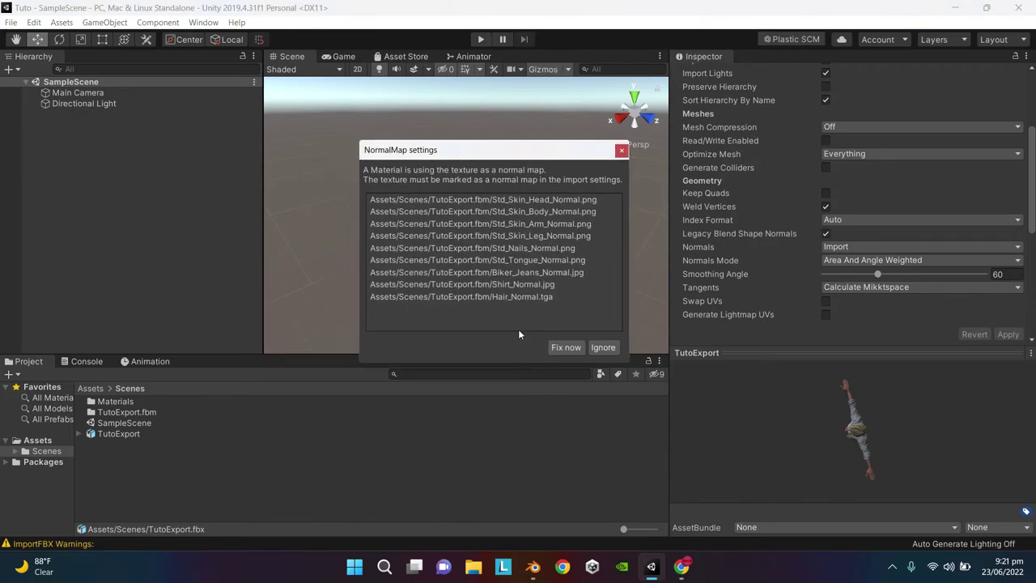
Fix the nine textures as normal maps, add TutoExport to SampleScene, and frame it.
click(566, 347)
drag(114, 438, 101, 202)
key(f)
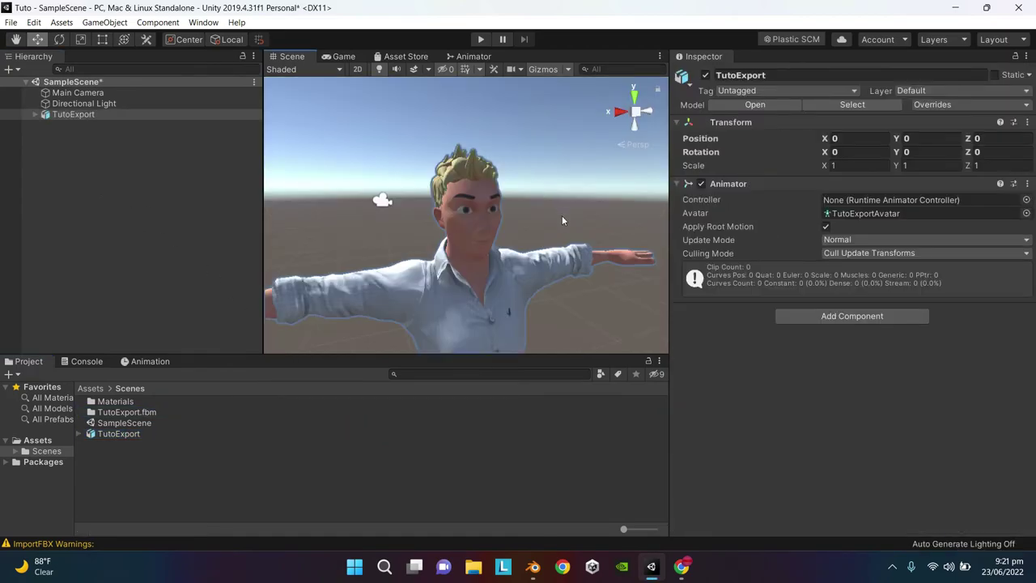